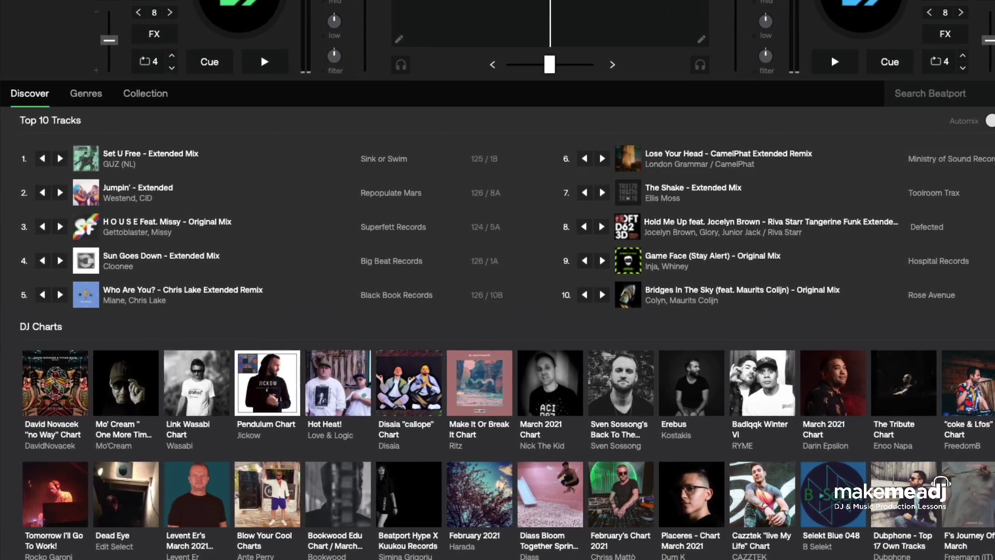
- Search Beatport labels for "moments in time" and open the Moments In Time label page
click(895, 93)
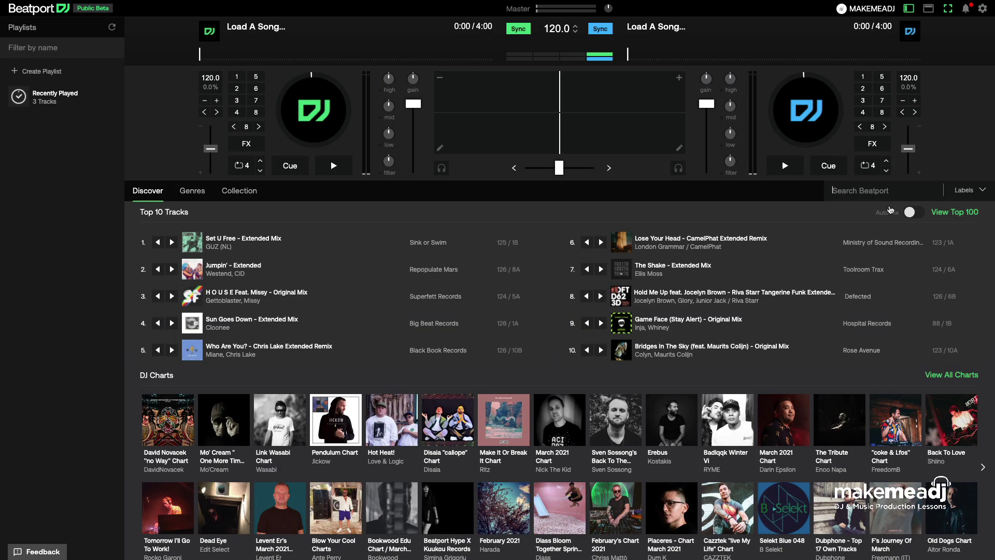
text(moments in time)
key(Return)
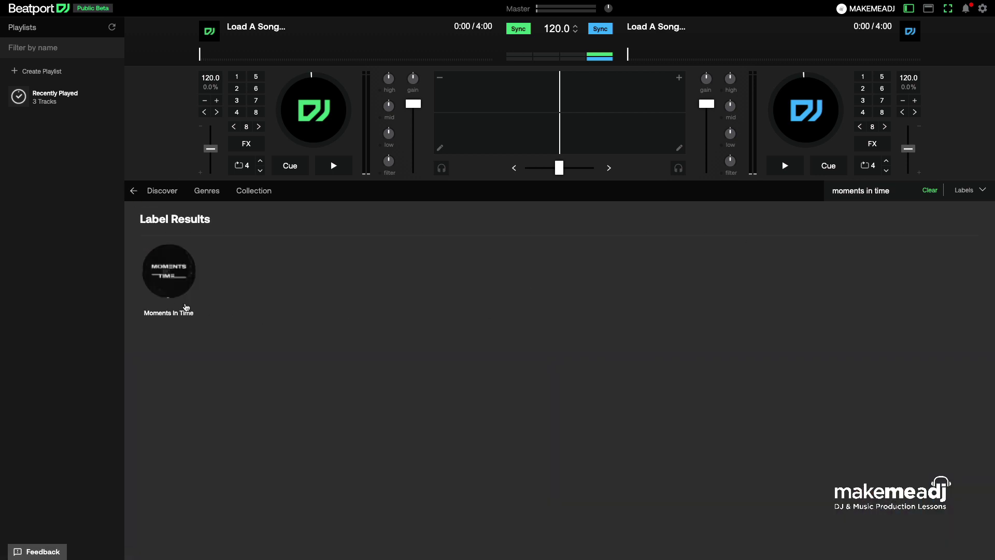
click(186, 306)
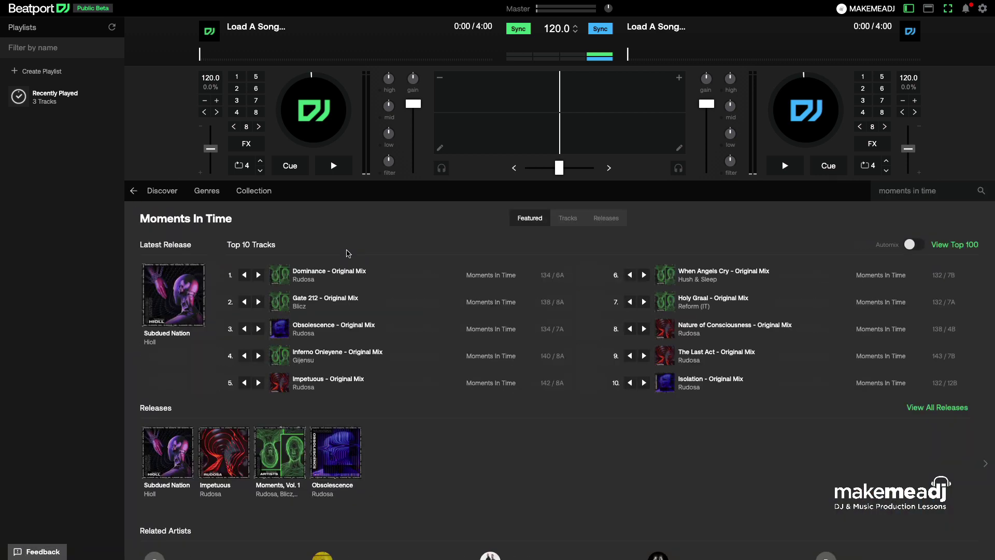
- Load "Dominance - Original Mix" from the label's top 10 onto the first deck and start playing it
drag(321, 275, 309, 107)
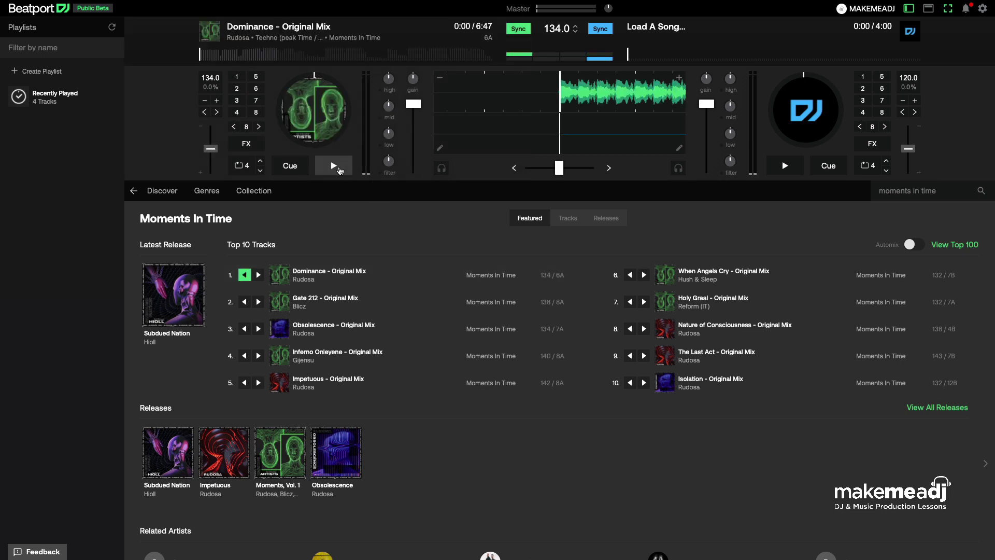
click(340, 170)
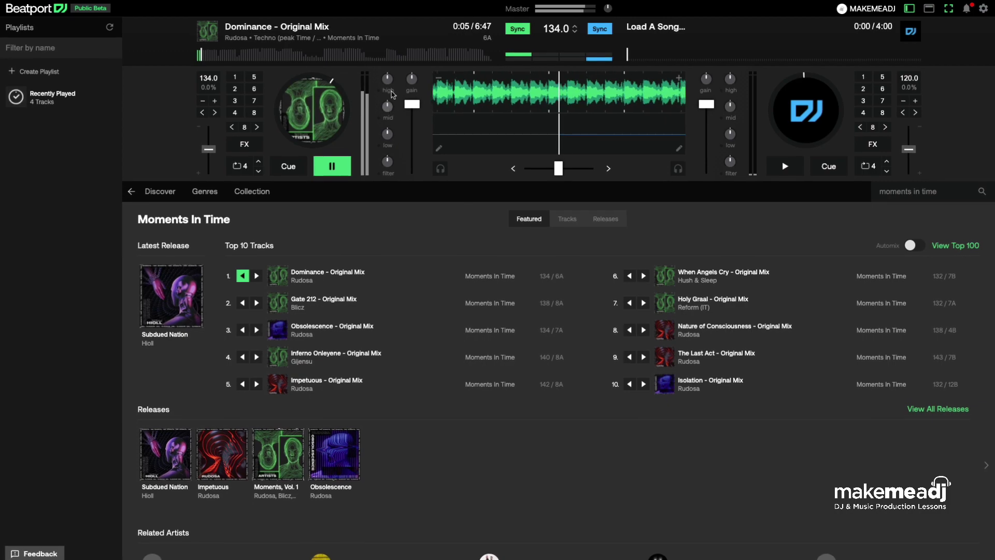
- Try out the high EQ and the filter on the Dominance deck, returning both to neutral
drag(393, 95, 384, 18)
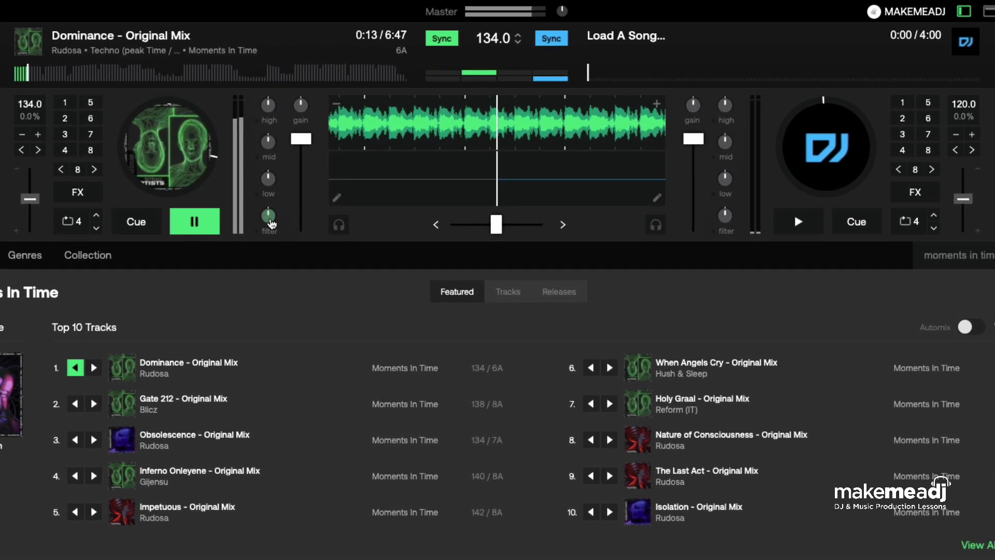
drag(271, 222, 265, 181)
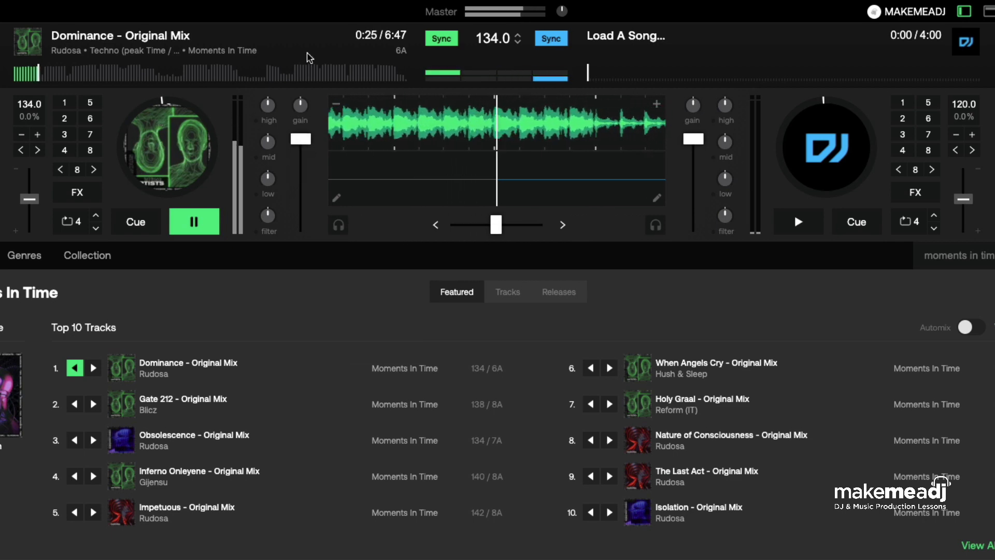
click(301, 72)
click(39, 72)
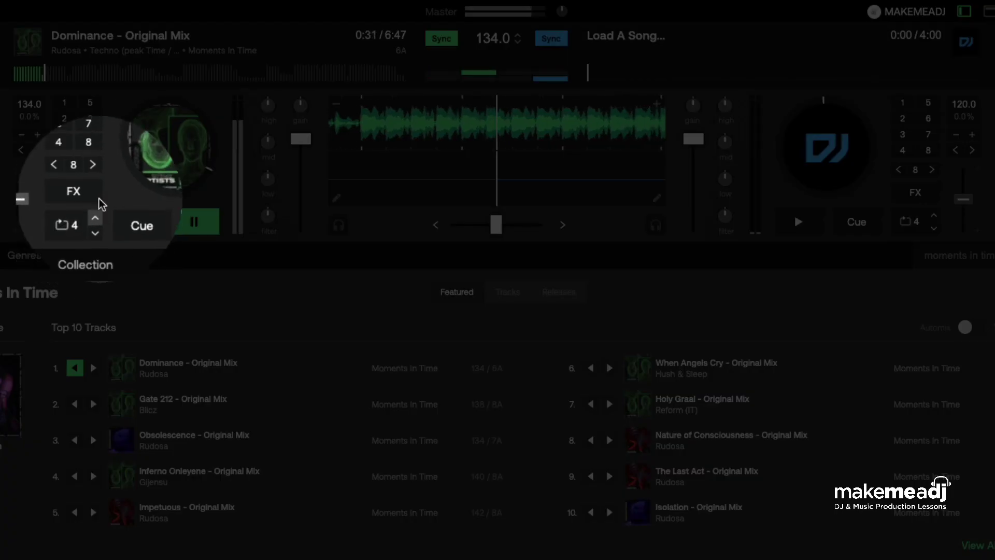
- Set the Dominance deck's beat jump size to 32 and jump forward through the track
click(94, 171)
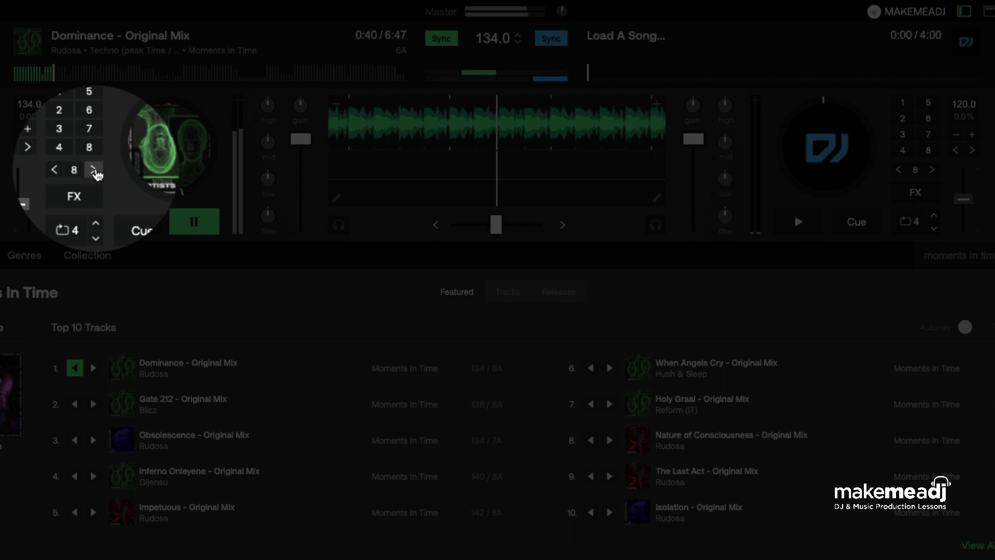
click(78, 170)
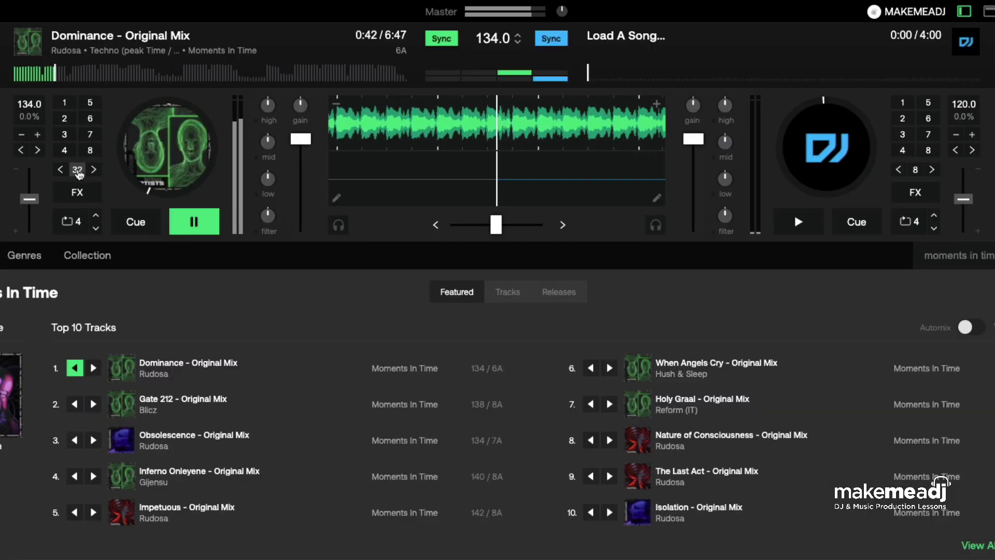
click(93, 171)
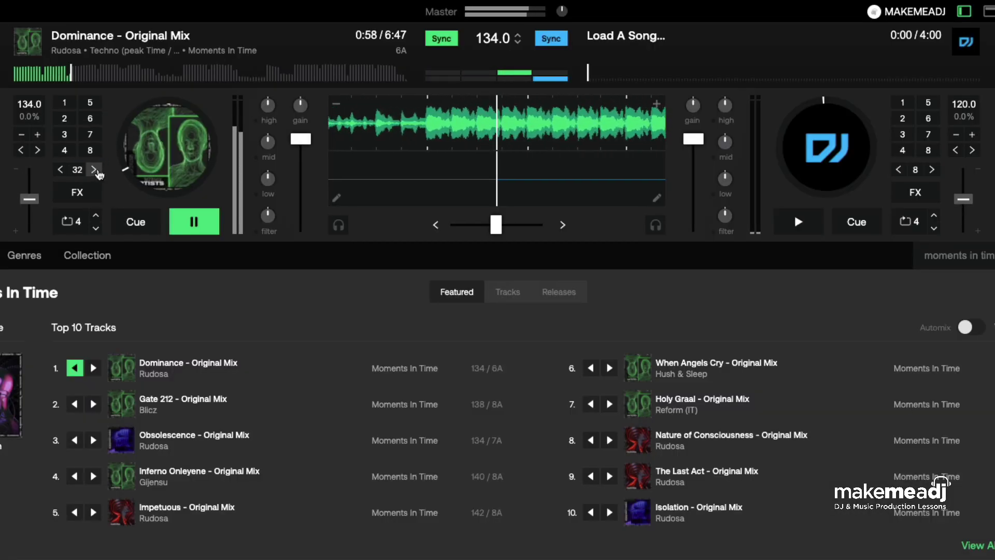
click(94, 170)
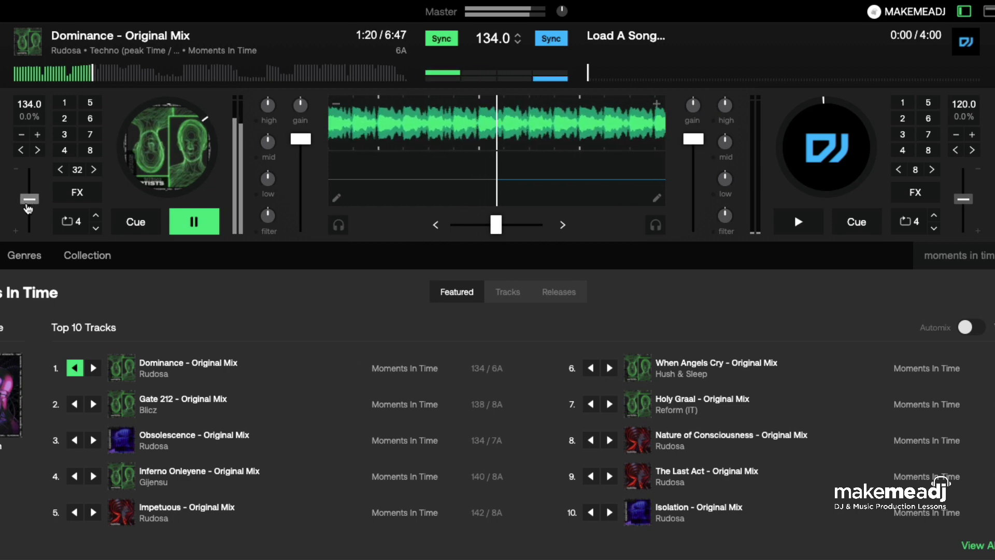
- Try out the tempo fader on the Dominance deck and reset it to 0.0%
drag(29, 209, 29, 208)
double_click(28, 208)
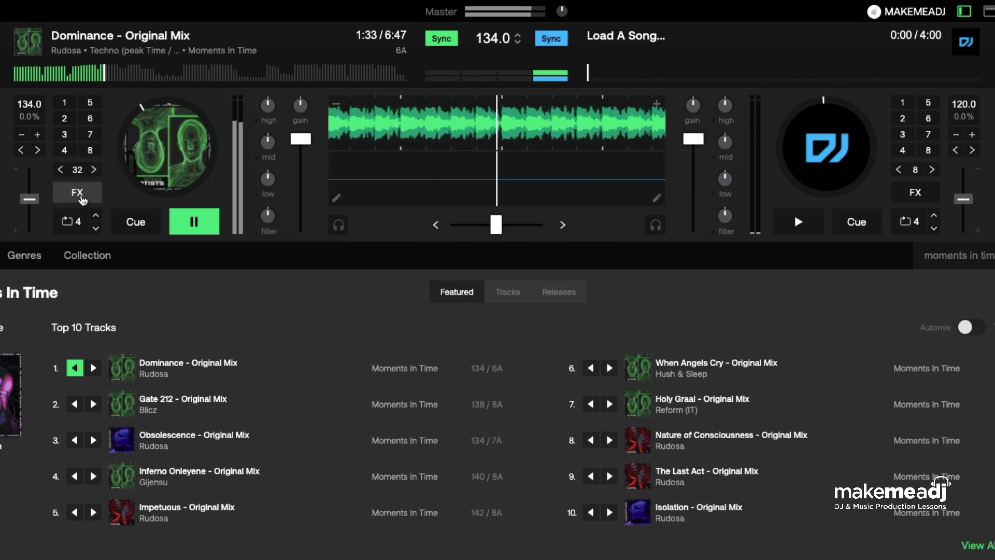
- Turn on the effects for the Dominance deck, try the Slicer and switch the effect to Echo
click(81, 198)
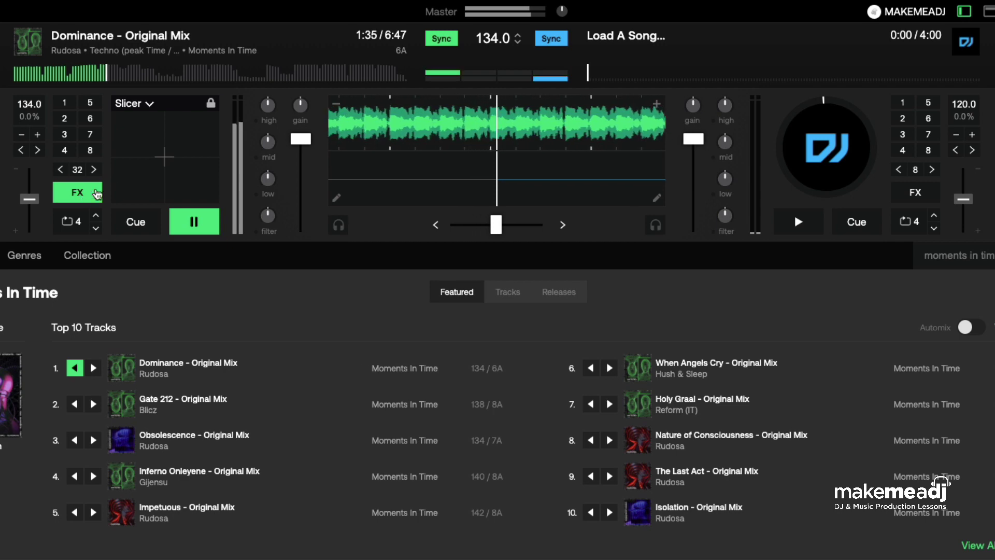
mouse_move(168, 160)
mouse_down()
mouse_move(196, 124)
mouse_move(149, 144)
mouse_move(168, 152)
mouse_move(206, 121)
mouse_move(124, 157)
mouse_move(161, 195)
mouse_move(208, 176)
mouse_move(176, 148)
mouse_move(162, 161)
mouse_up()
click(149, 104)
click(189, 118)
- Try out the Looper effect and the Reverb effect on the playing Dominance track
click(154, 106)
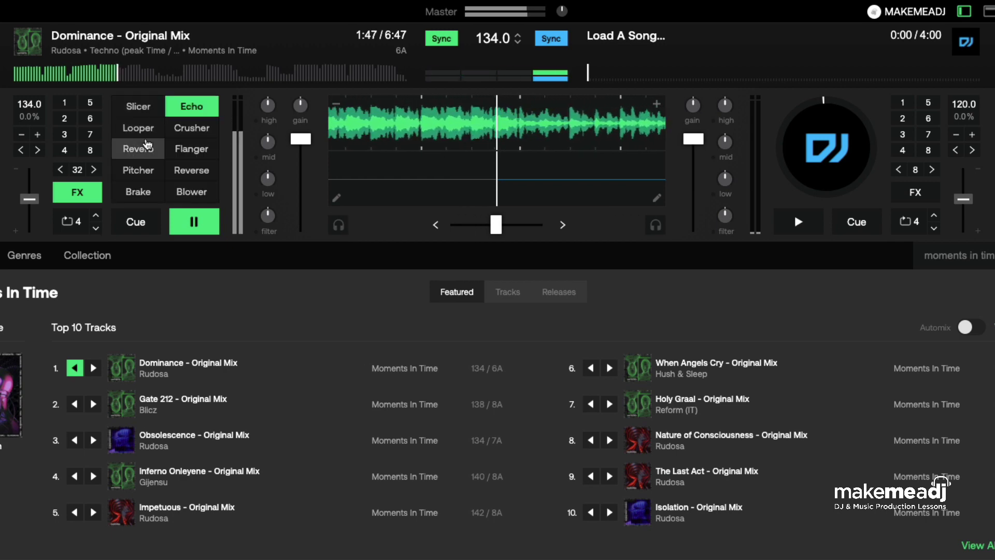
click(139, 126)
drag(165, 164, 153, 200)
click(139, 104)
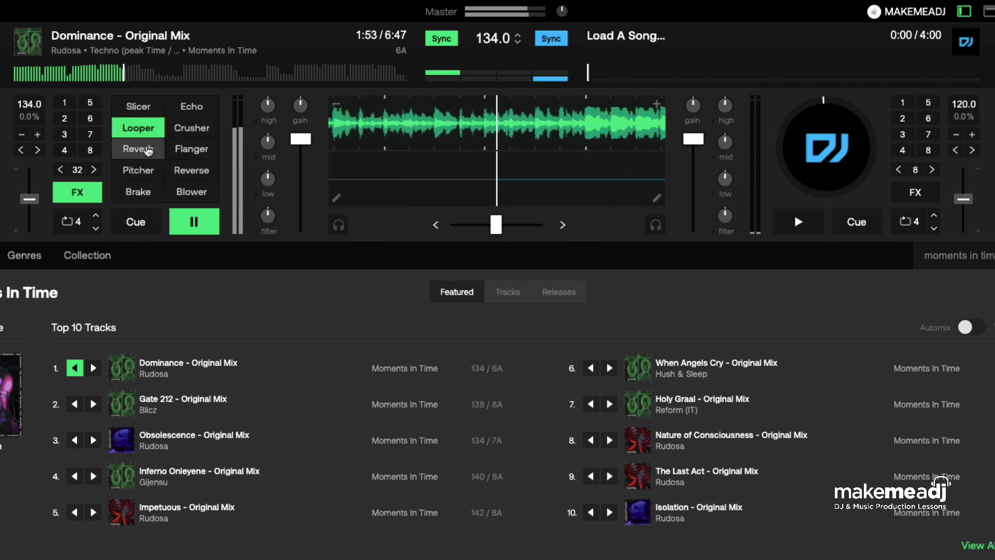
click(147, 155)
drag(169, 159, 139, 193)
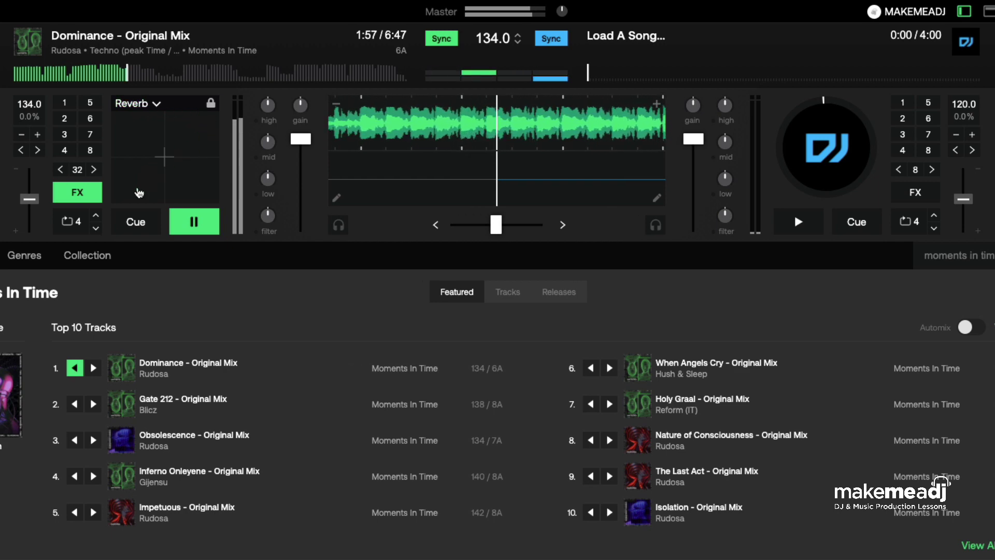
- Try out the Flanger effect on Dominance and switch the effect to Pitcher
click(133, 103)
click(191, 151)
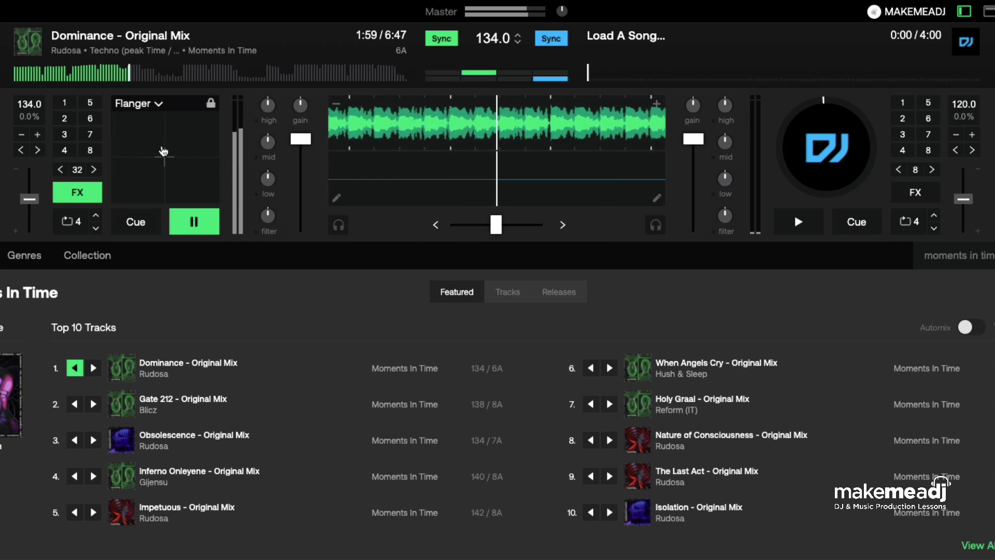
drag(162, 151, 134, 171)
click(165, 105)
click(146, 163)
- Try out the Reverse effect and the Brake effect on the playing Dominance track
click(161, 105)
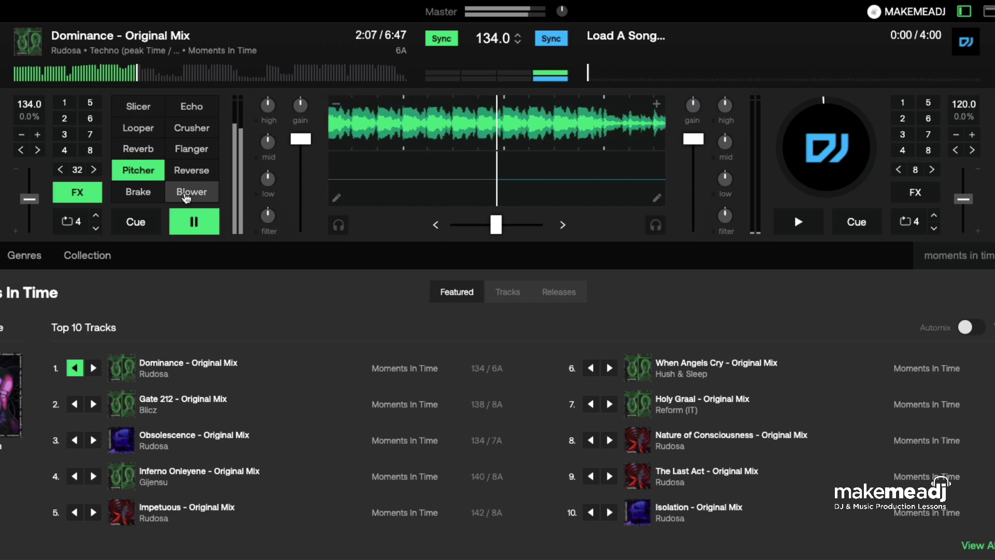
click(194, 175)
drag(165, 157, 140, 155)
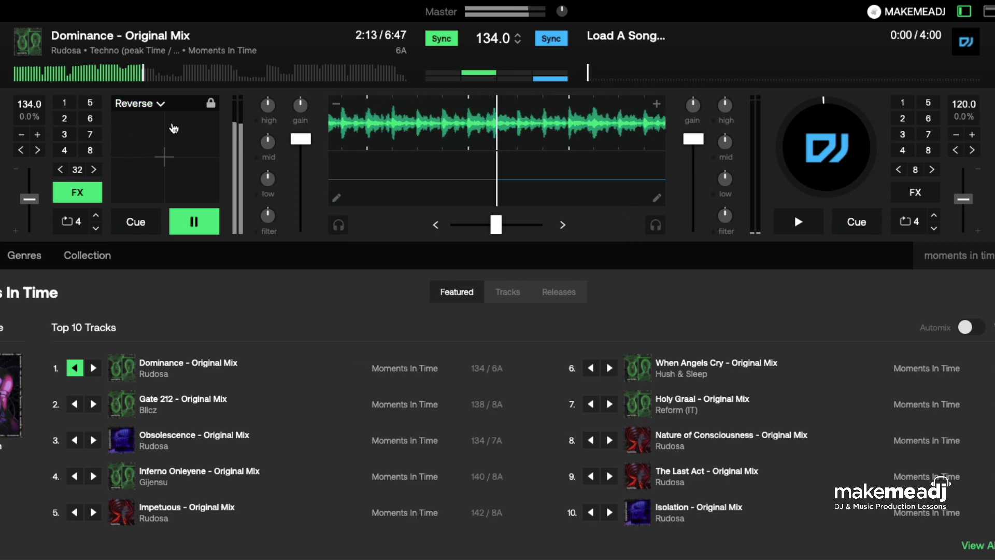
click(159, 106)
click(132, 192)
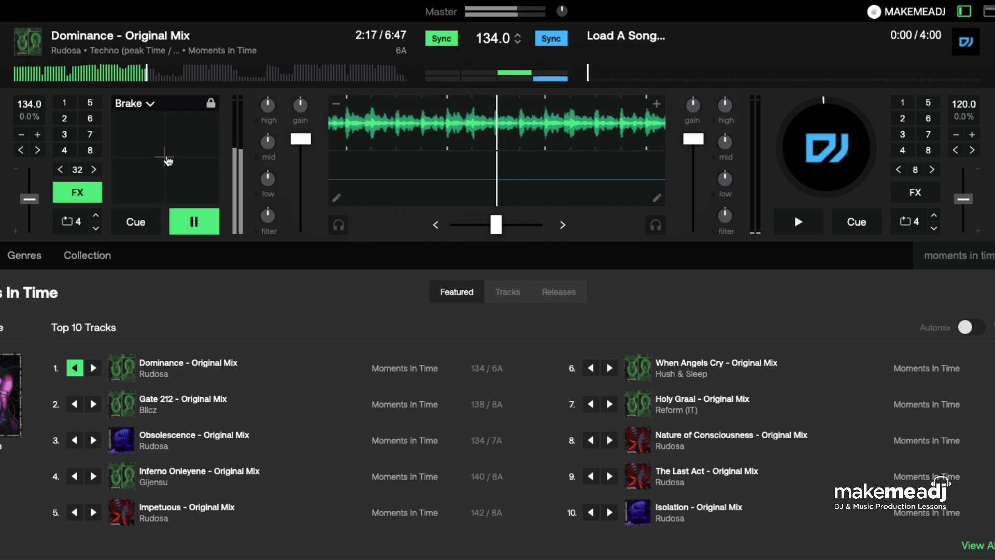
drag(167, 161, 106, 108)
- Switch the Dominance deck's effect to Blower, try it on the track and pause playback
click(146, 103)
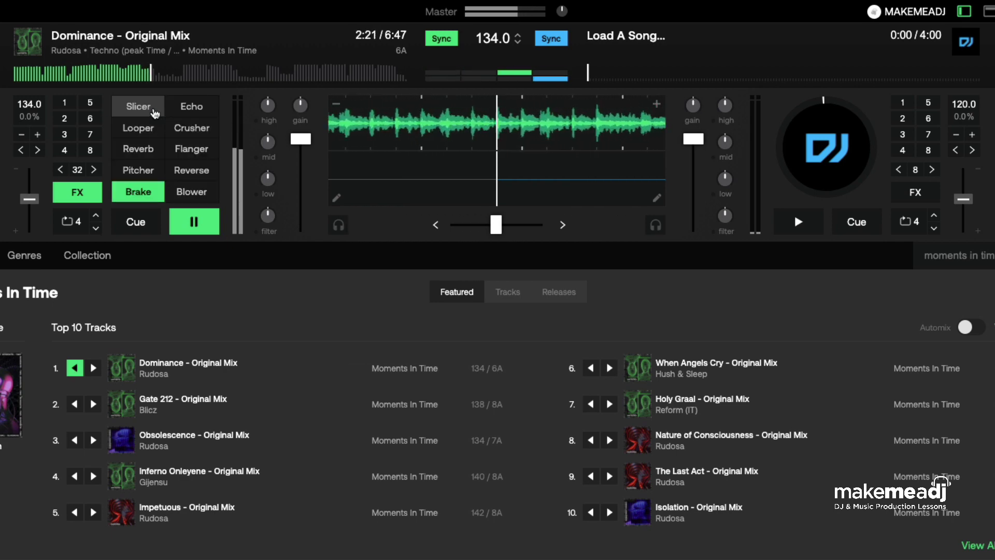
click(188, 252)
drag(171, 154, 190, 140)
click(197, 225)
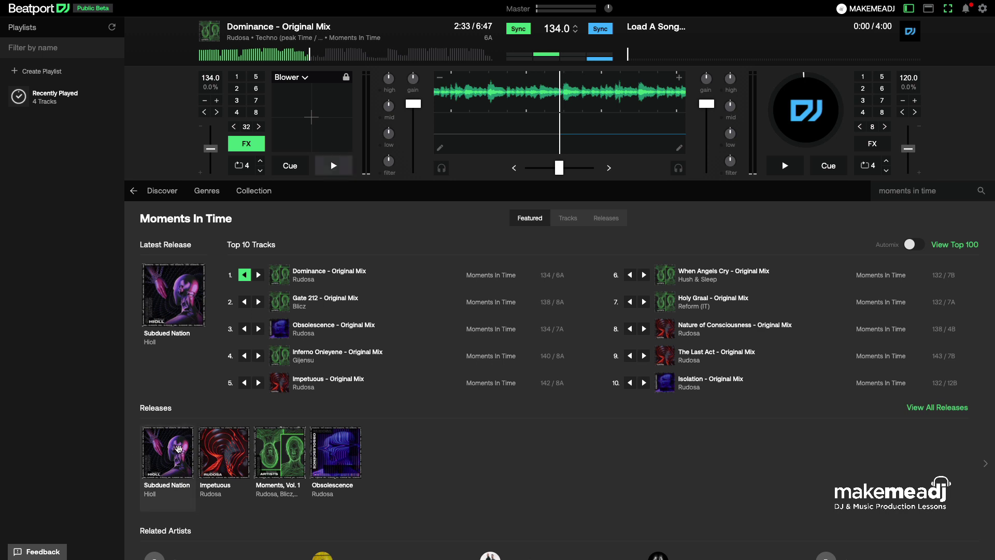
- Open the Subdued Nation release and load "El Renegade - Original Mix" onto the second deck
click(180, 452)
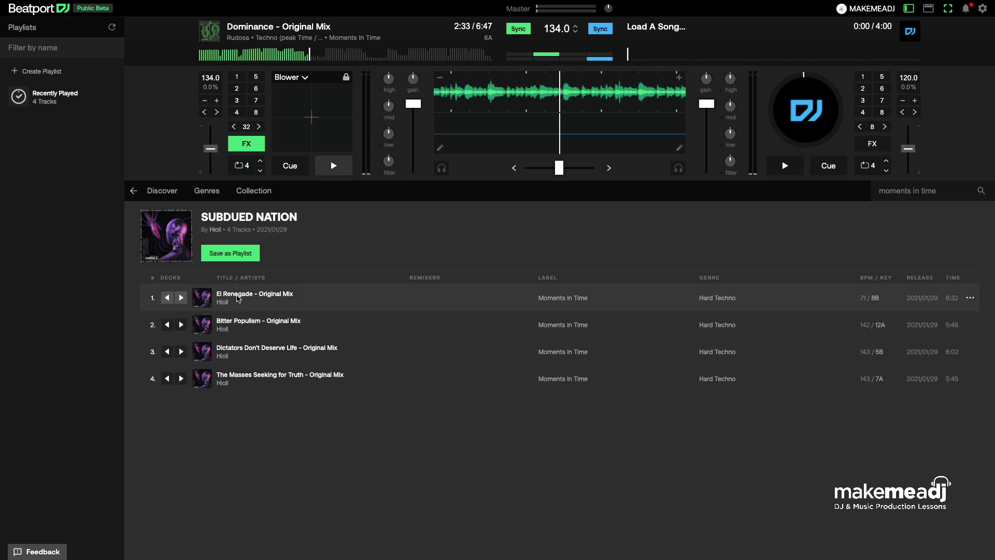
drag(241, 299, 807, 110)
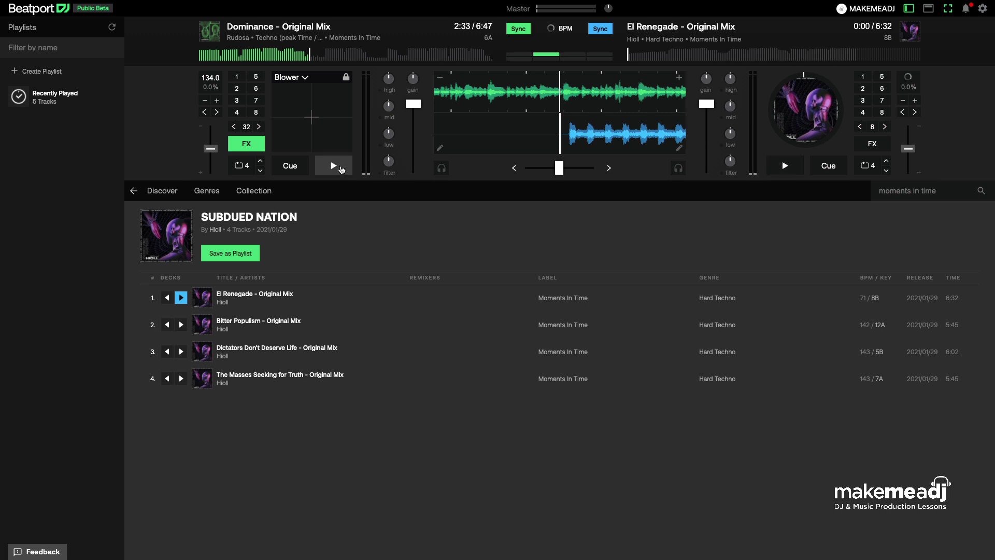
- Resume Dominance from about 4:48 with the crossfader fully over to its deck
click(341, 169)
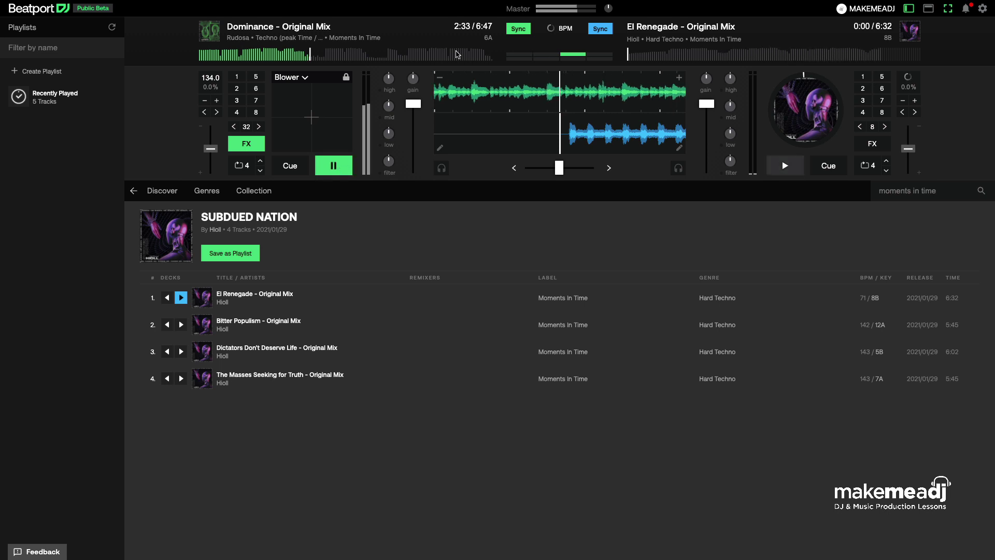
click(386, 55)
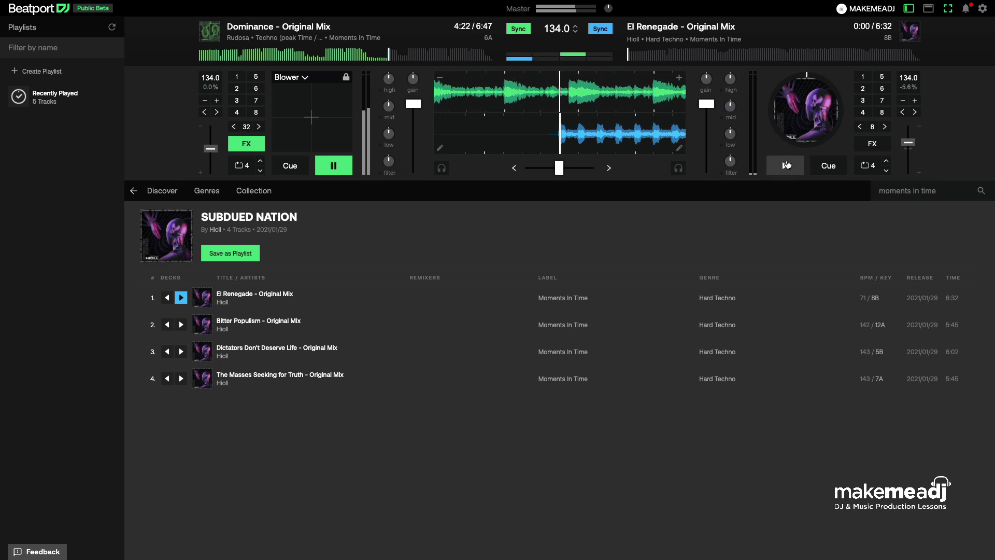
drag(560, 167, 528, 167)
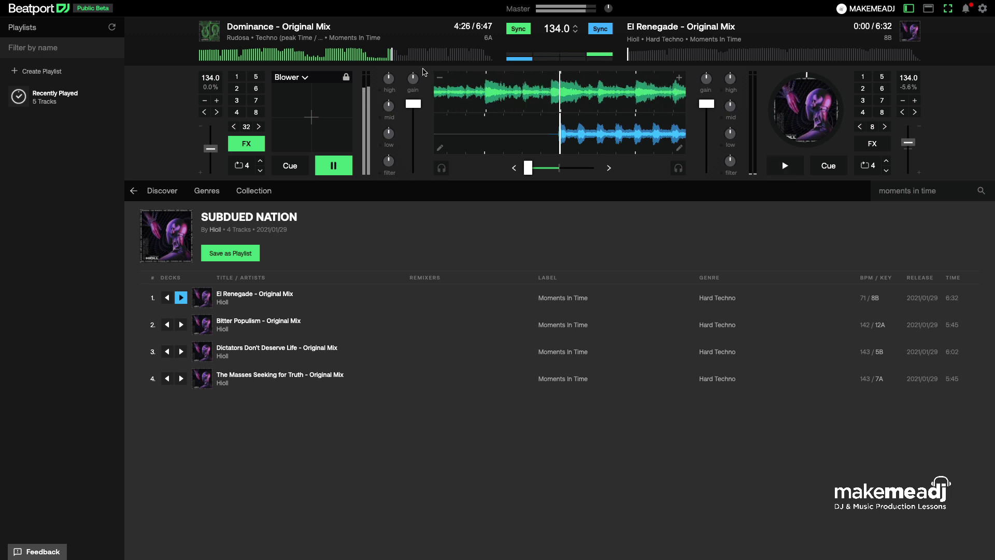
click(406, 55)
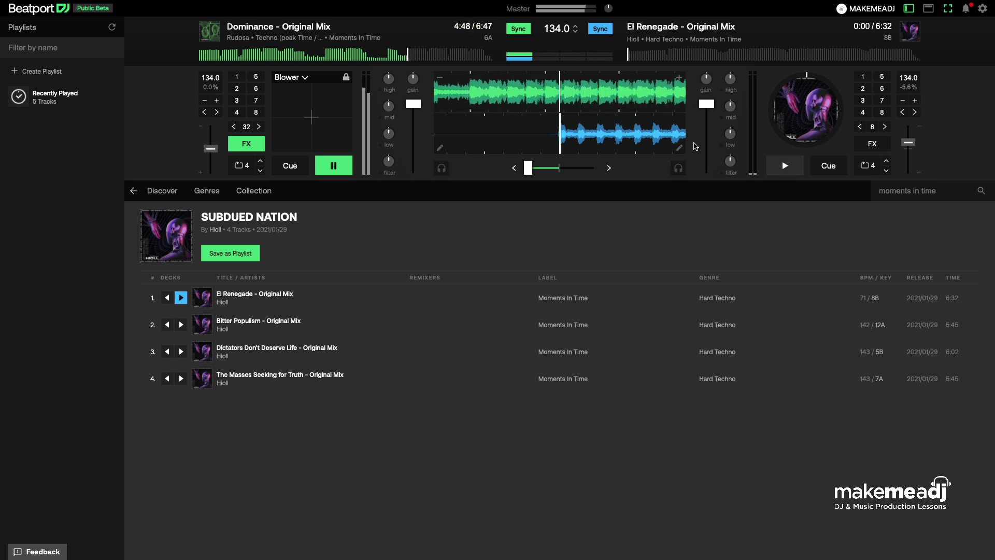
- Practise starting El Renegade against Dominance, return it to its cue point and audition the cue
click(784, 167)
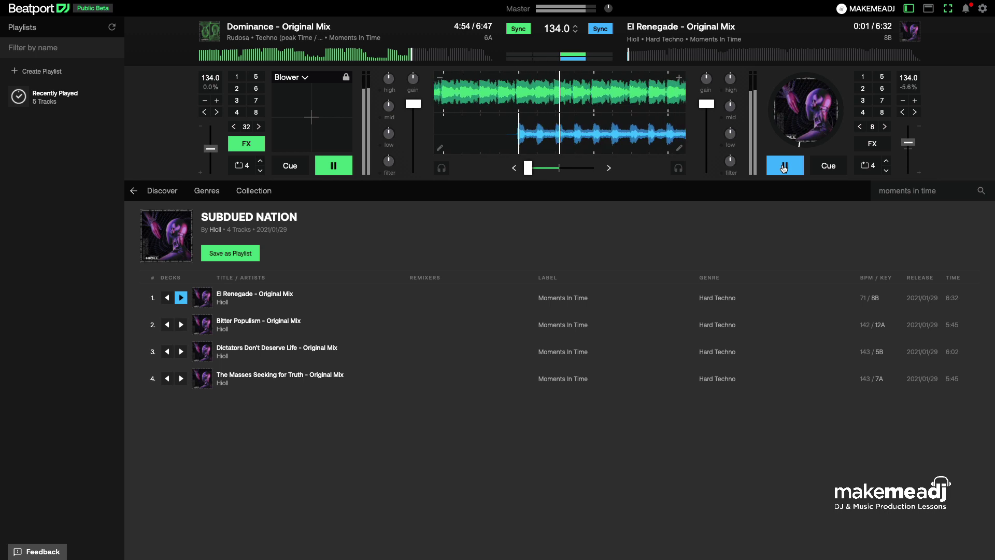
click(828, 166)
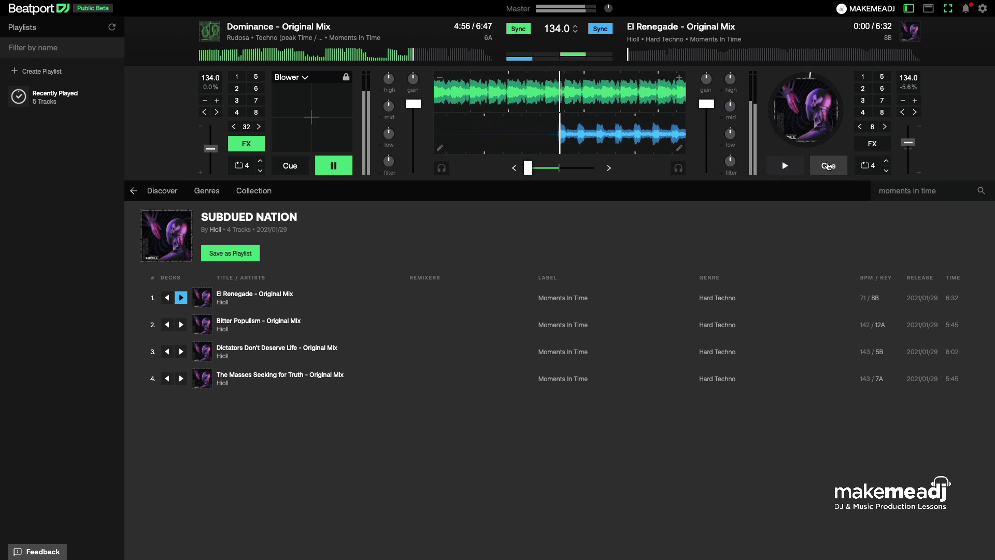
click(828, 166)
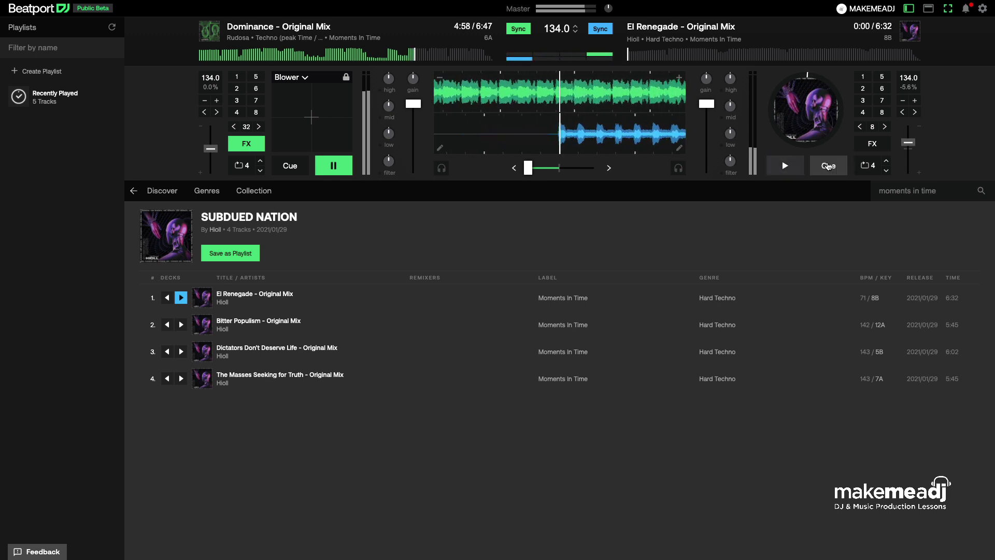
click(828, 166)
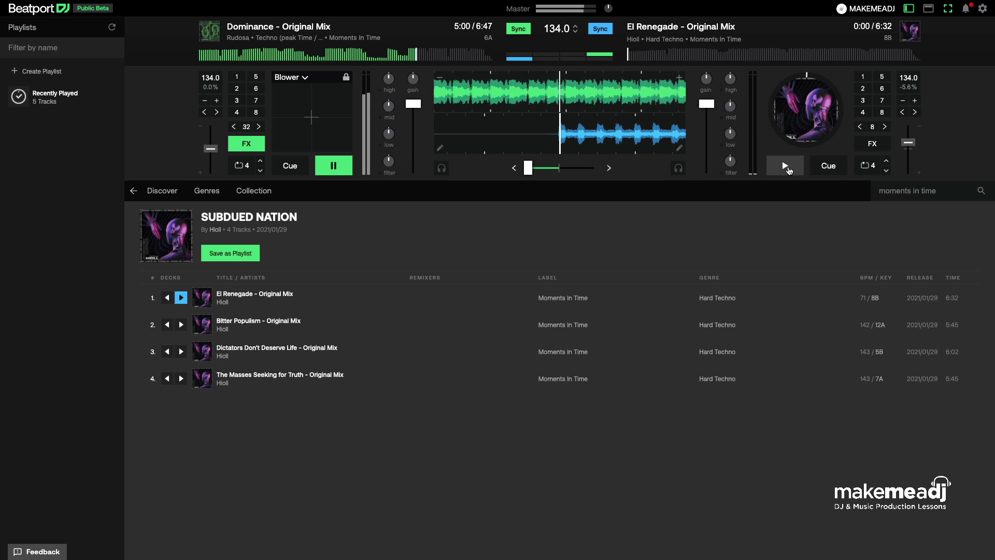
- Start El Renegade with its low EQ cut and turn up the filter on Dominance
click(786, 166)
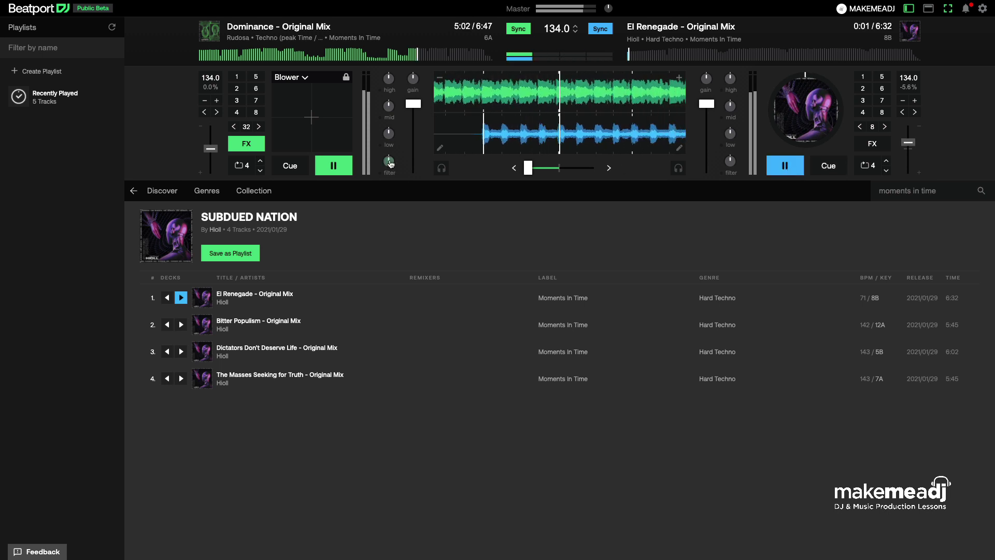
drag(391, 164, 387, 149)
drag(730, 133, 730, 143)
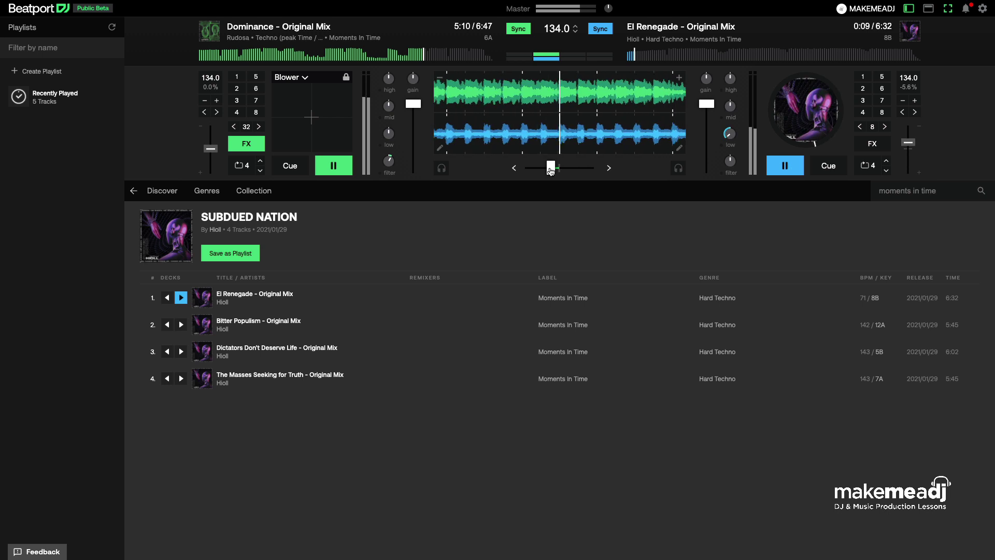
- Move the crossfader past its midpoint toward El Renegade and return the filters on both tracks to neutral
drag(554, 168, 558, 170)
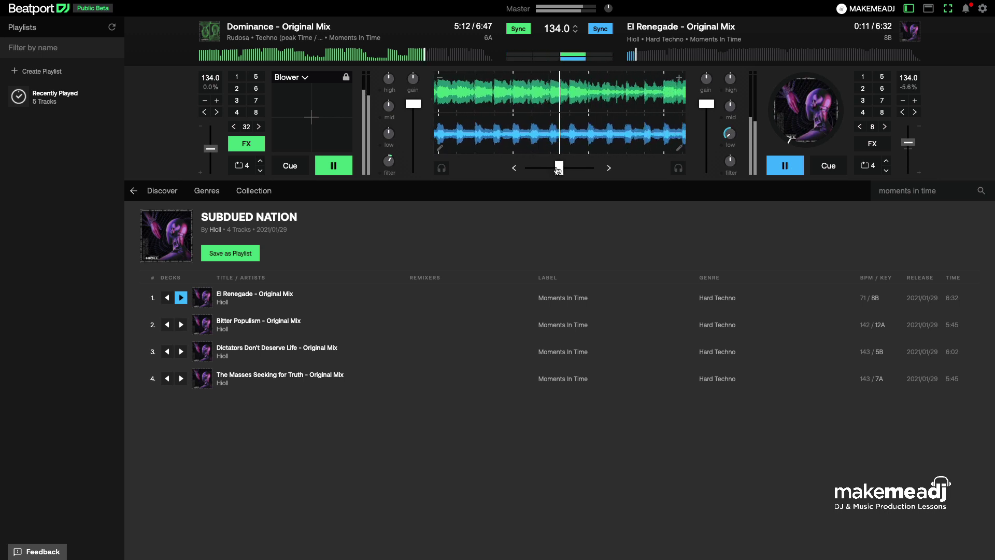
drag(388, 161, 388, 172)
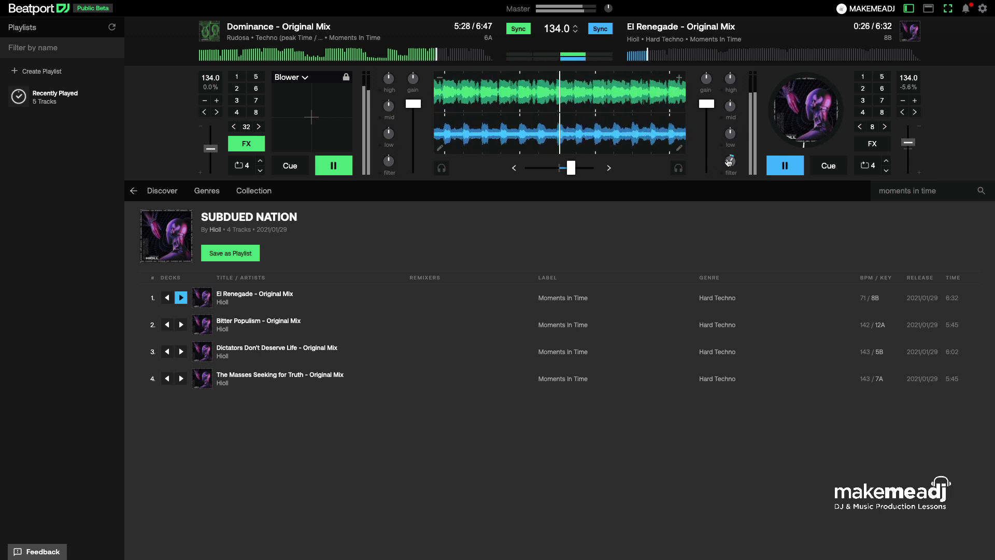
drag(729, 162, 472, 173)
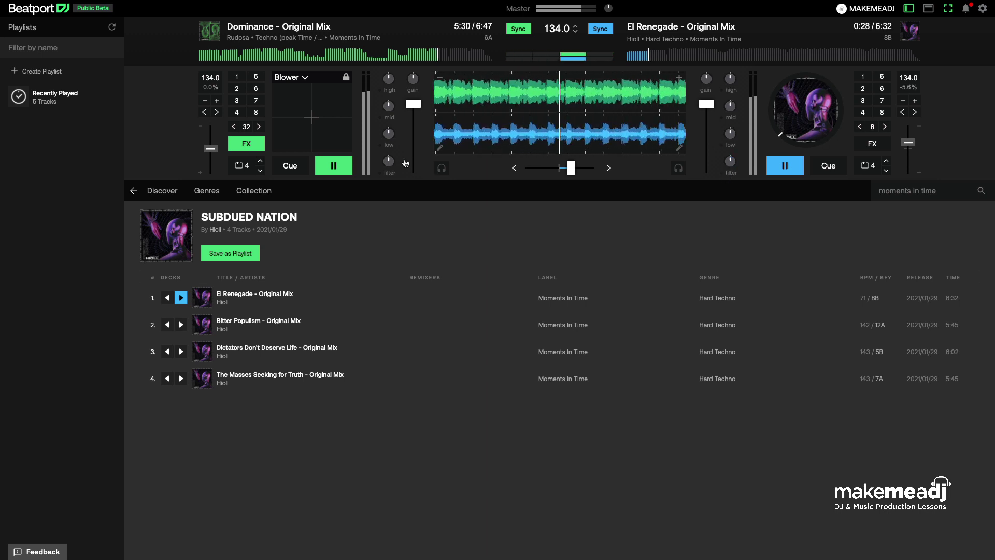
- Cut the low EQ on Dominance and crossfade fully to El Renegade, ending with both decks stopped
drag(389, 133, 391, 182)
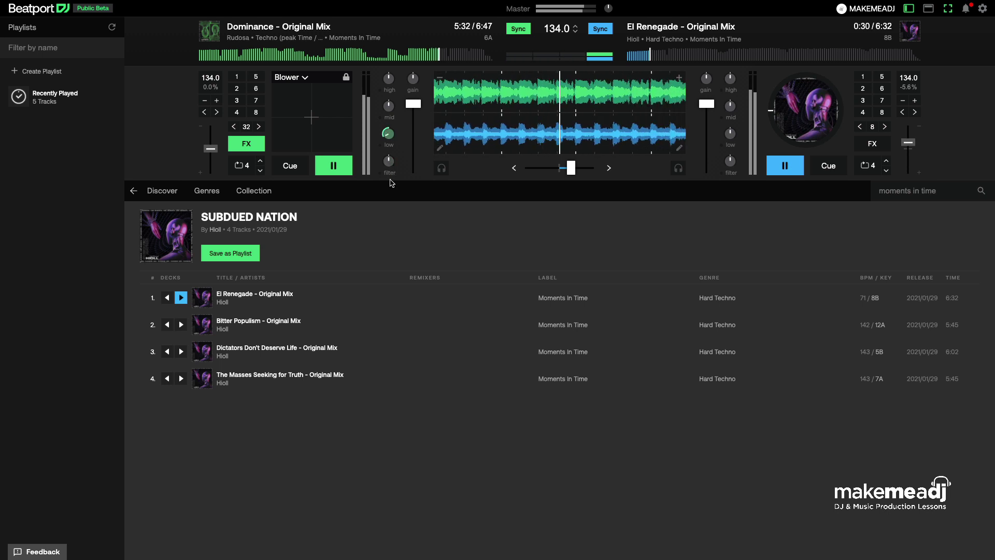
drag(574, 168, 621, 173)
key(space)
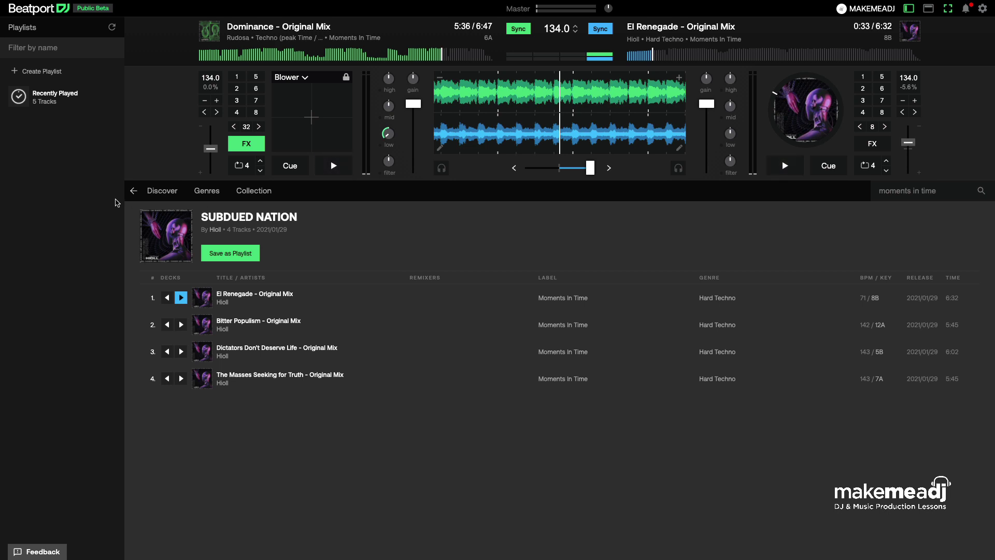
- Browse the Discover page through its top tracks, DJ charts, Beatport playlists, trending artists, trending labels and top genres
mouse_move(187, 210)
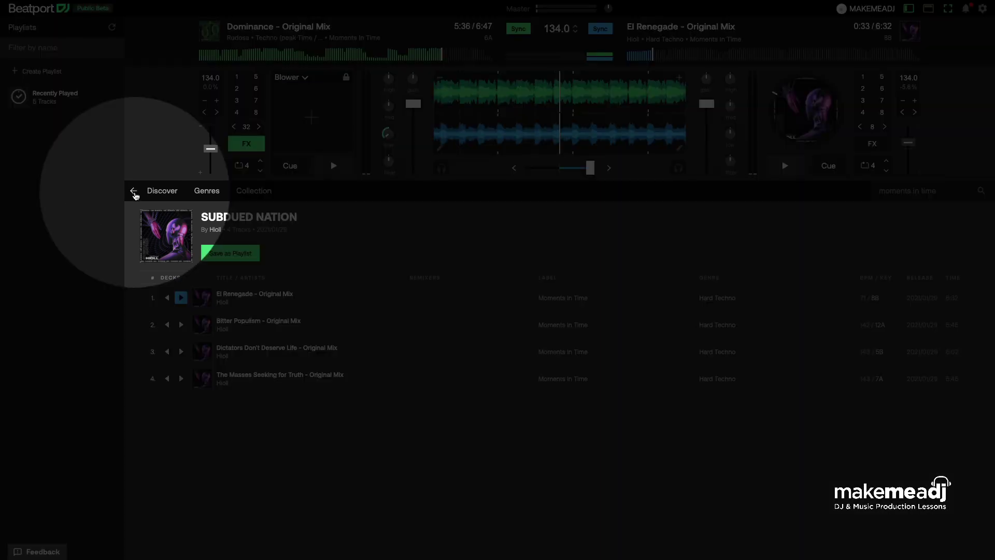
click(133, 191)
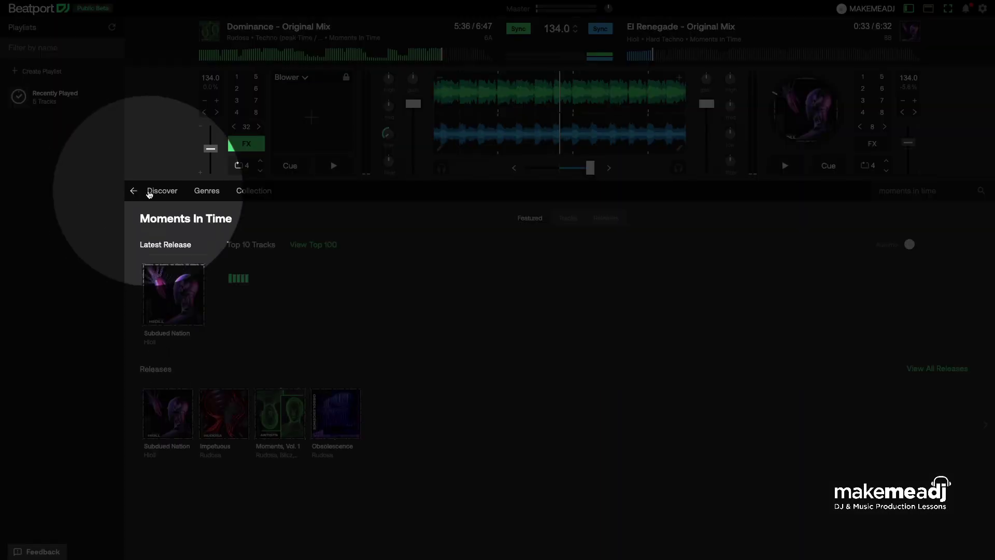
click(172, 193)
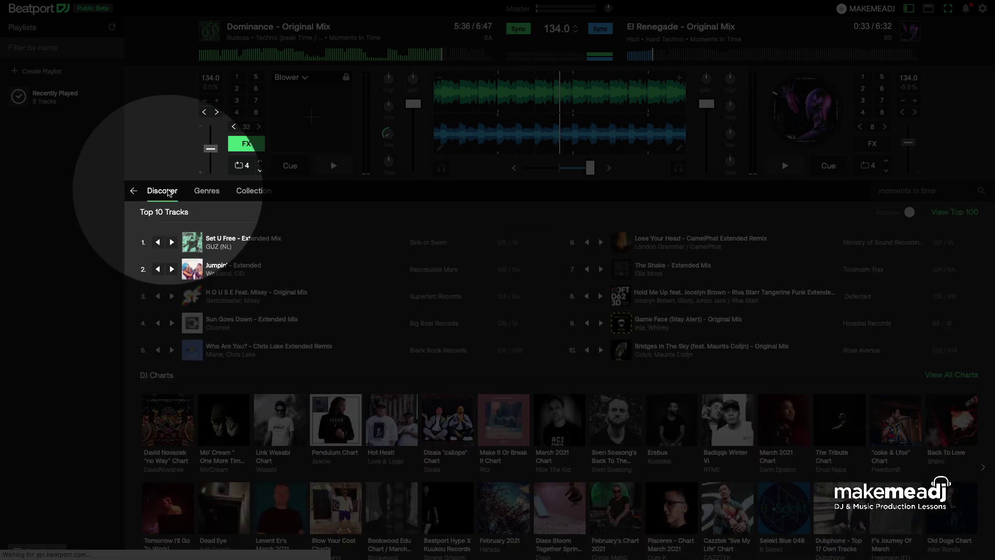
scroll(218, 407, down, 3)
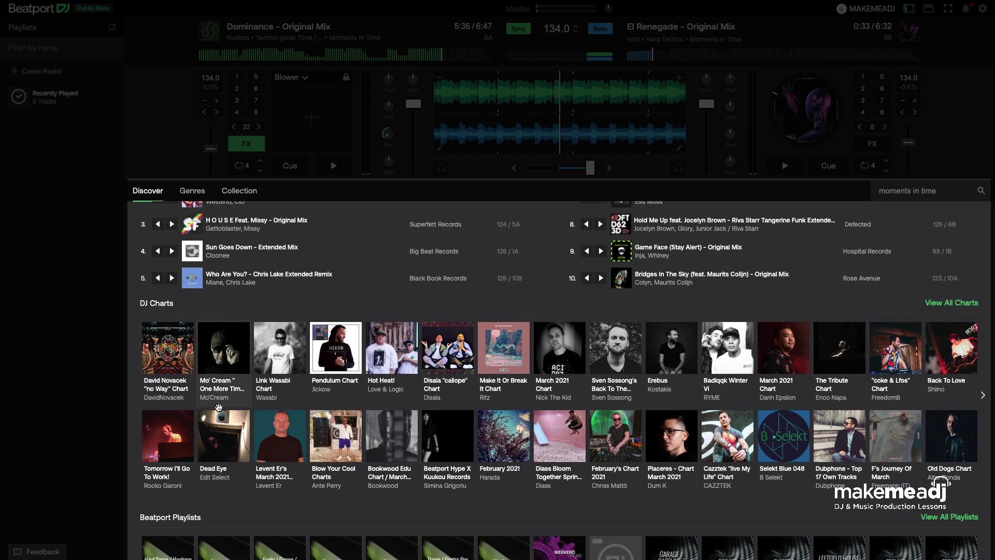
scroll(218, 408, up, 3)
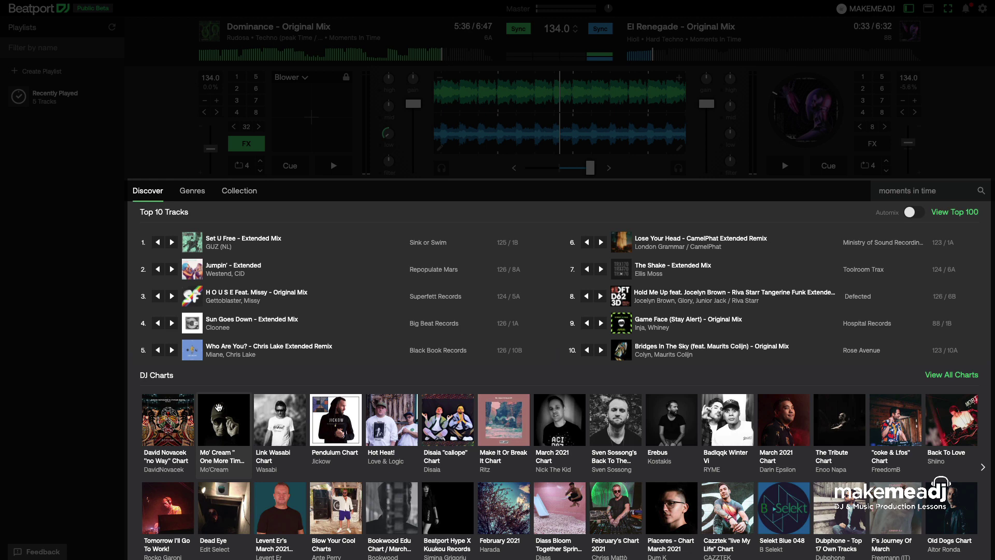
scroll(218, 407, down, 9)
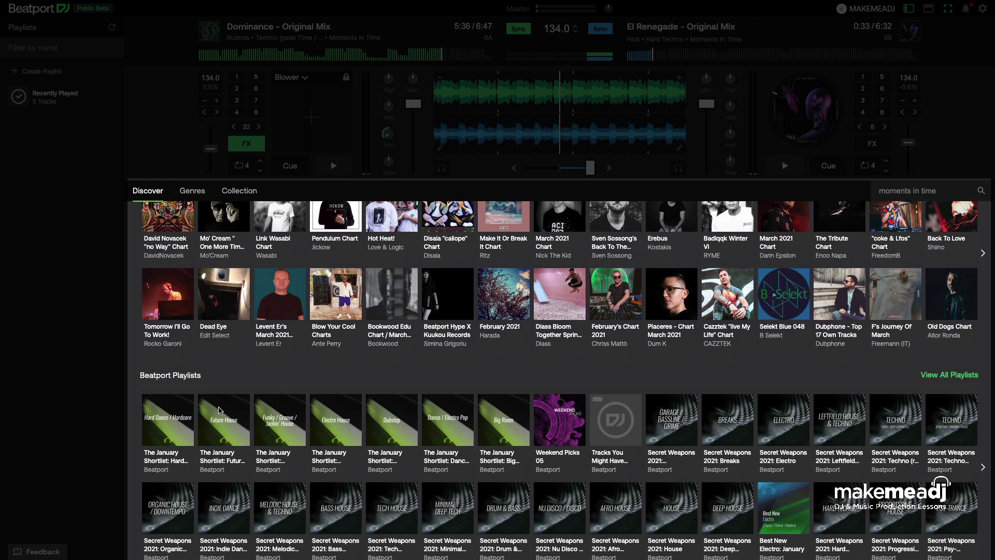
scroll(218, 410, down, 12)
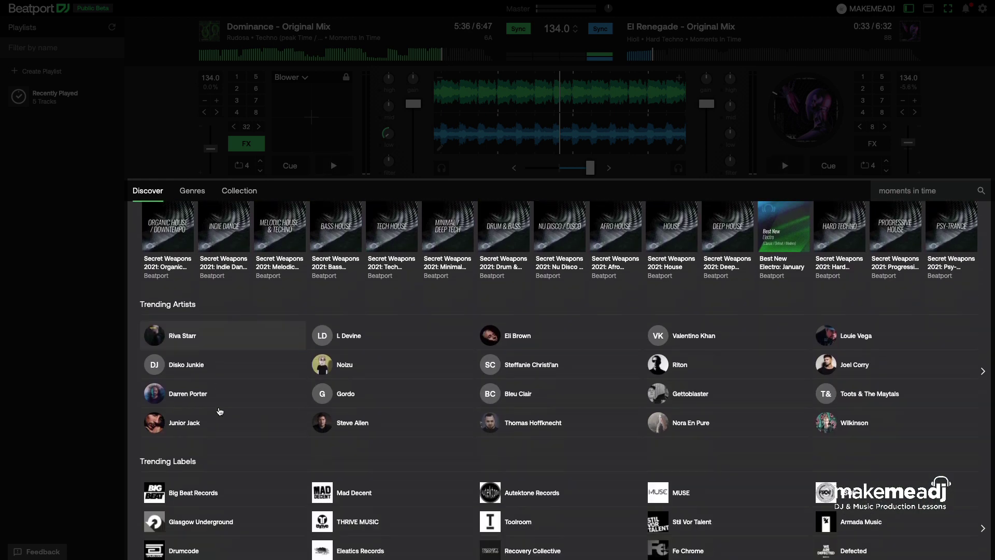
scroll(220, 411, down, 5)
scroll(220, 410, down, 4)
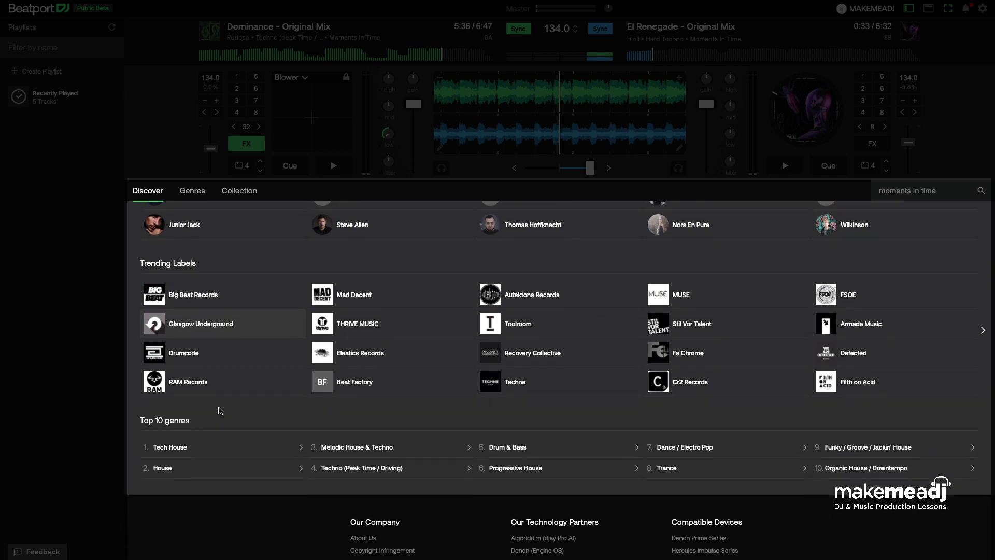
scroll(221, 410, up, 5)
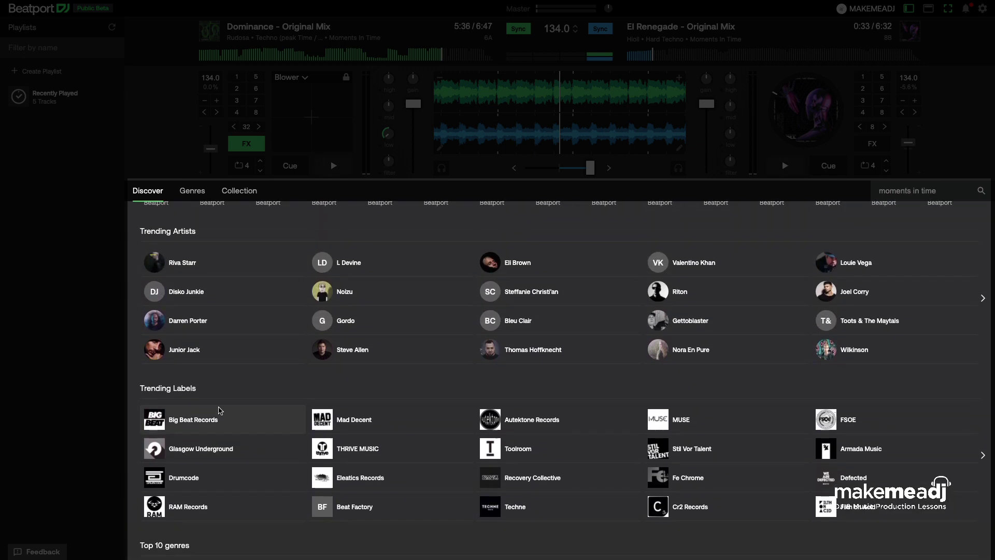
scroll(220, 410, up, 20)
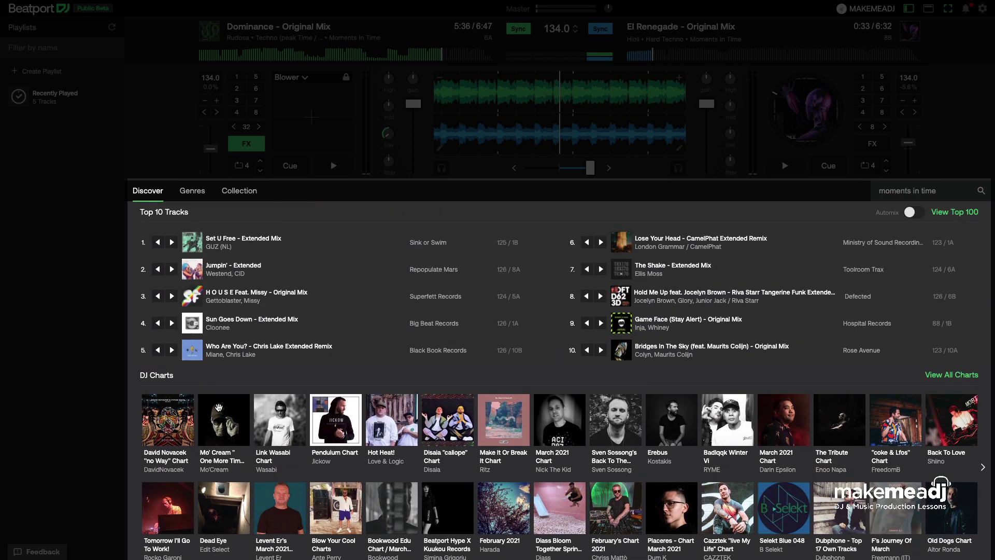
- Find Techno (Raw / Deep / Hypnotic) in the genre list and add it to the favorites
click(190, 191)
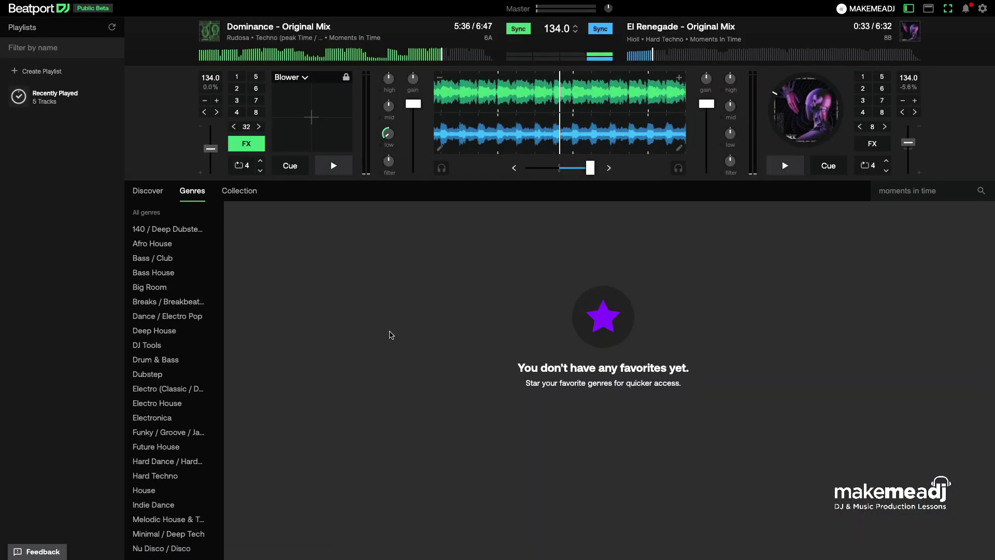
scroll(205, 362, down, 3)
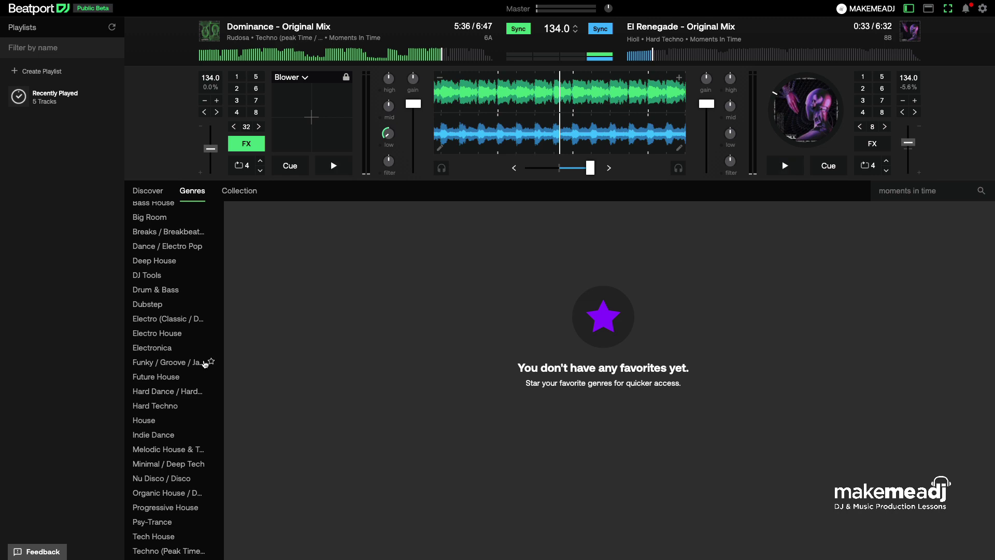
scroll(206, 363, down, 3)
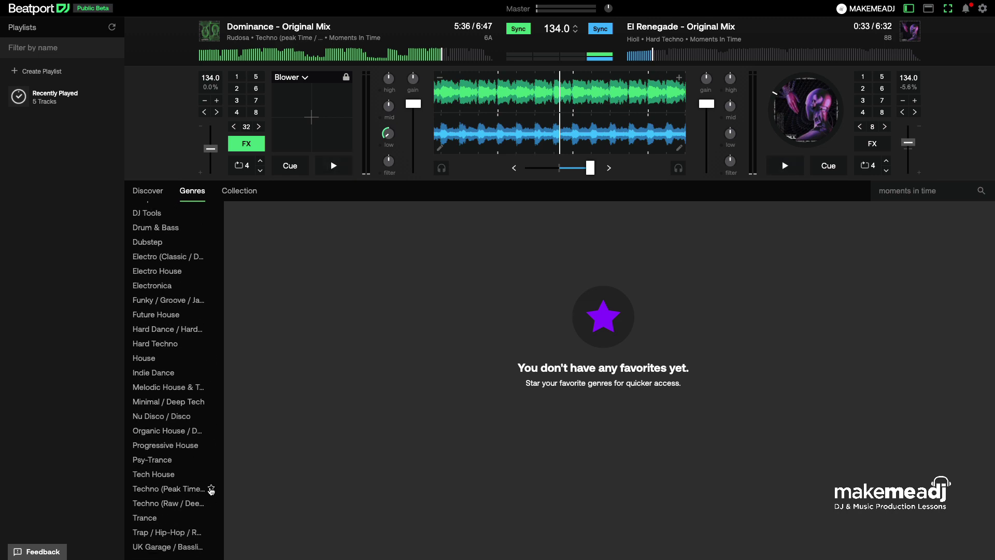
click(205, 503)
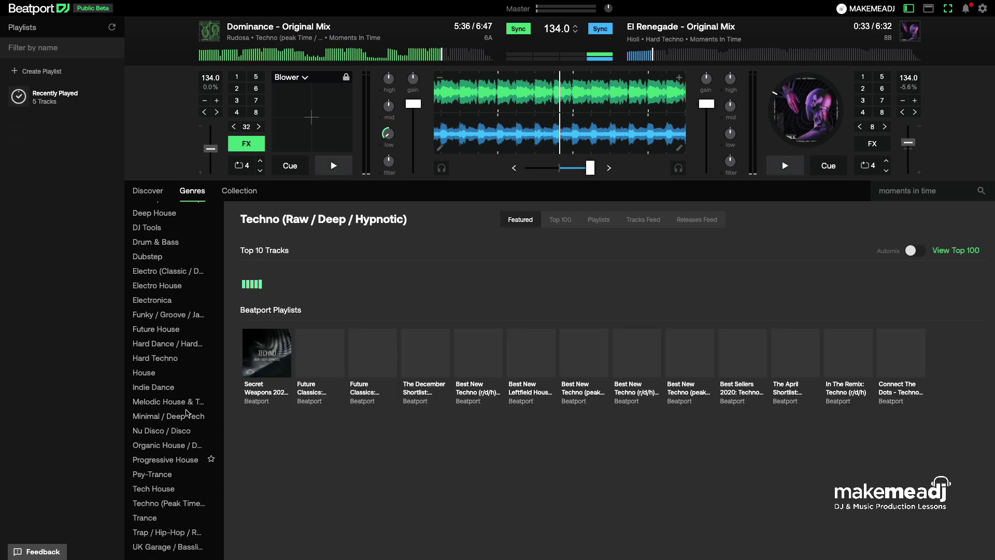
scroll(148, 290, up, 4)
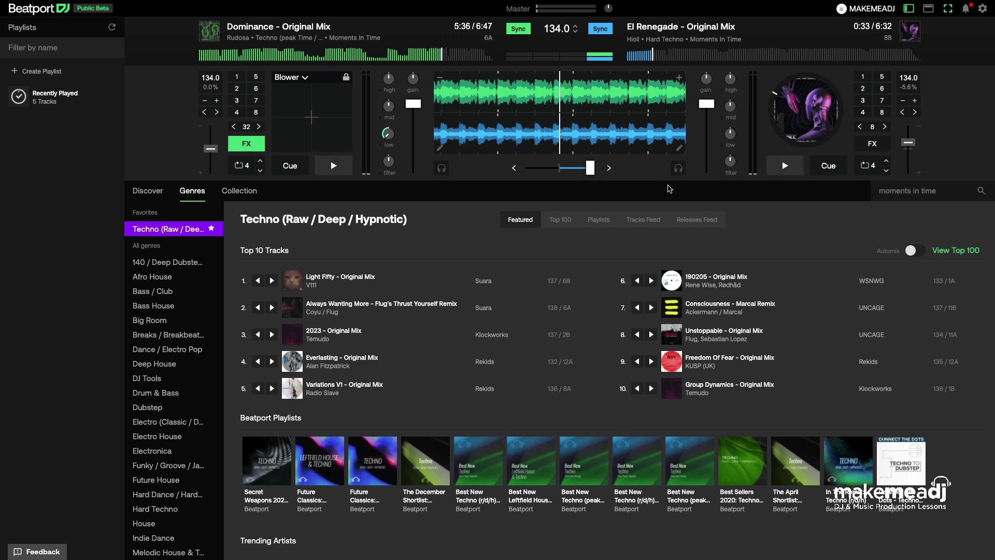
- Search the labels for "moments in time" and open the Moments In Time label page
click(945, 198)
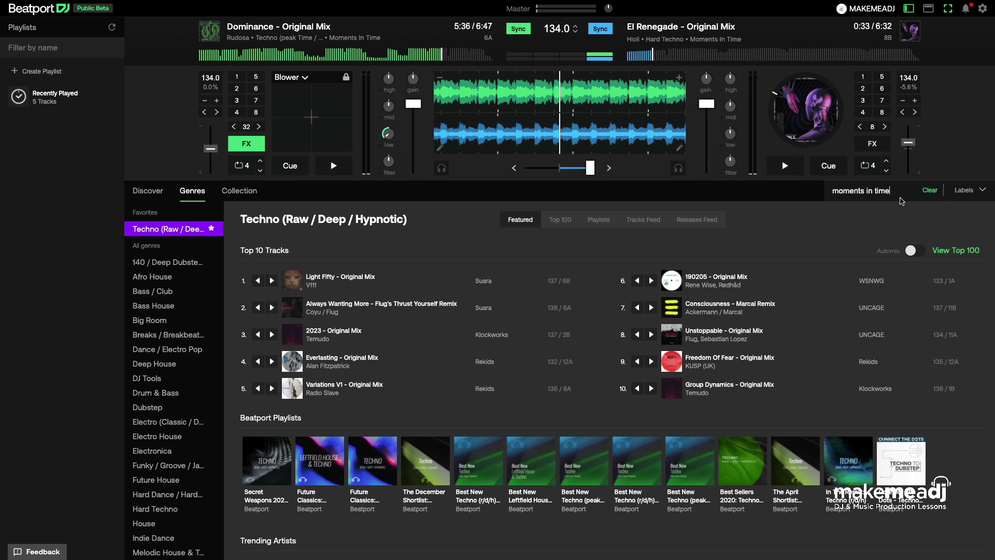
key(Return)
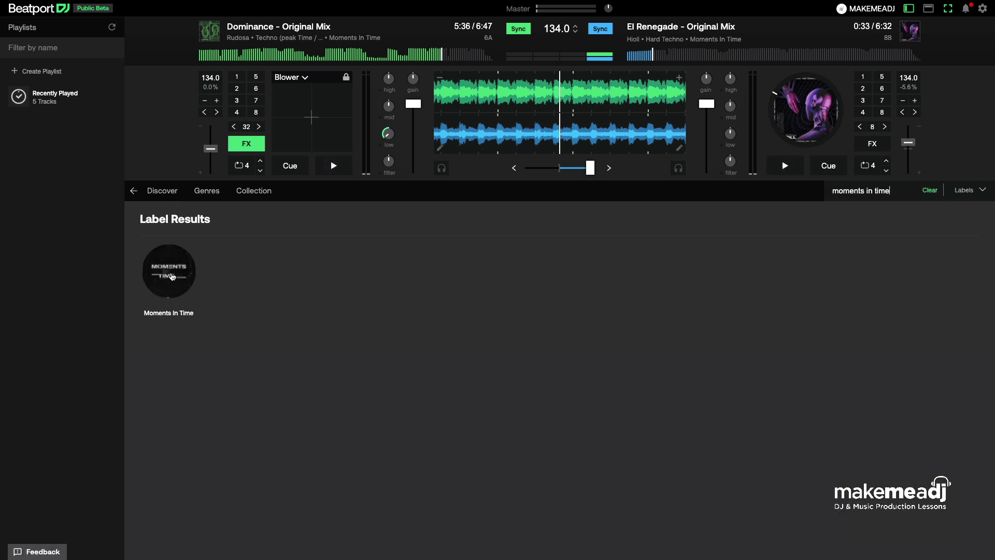
click(169, 270)
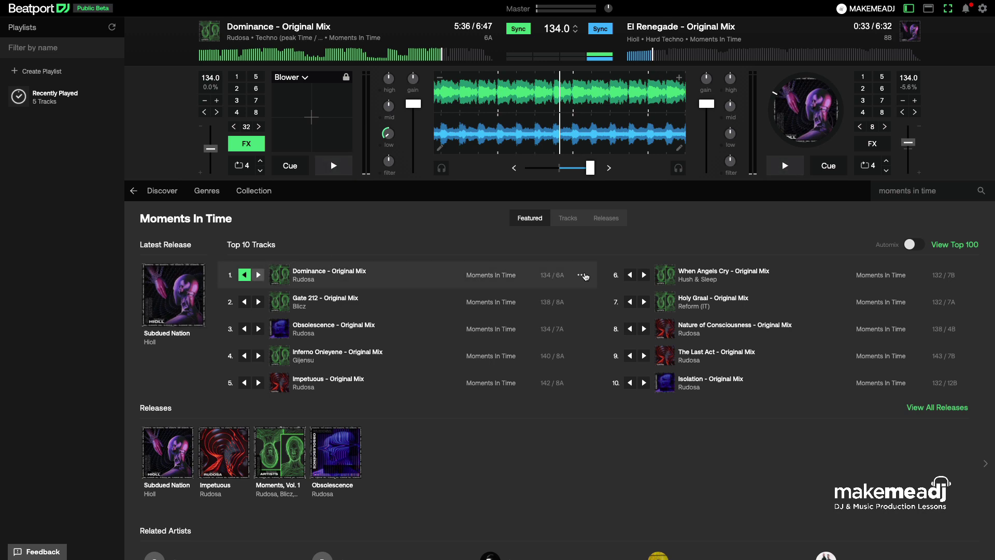
- Create a playlist named "Moments In Time" and add Dominance - Original Mix to it
click(581, 275)
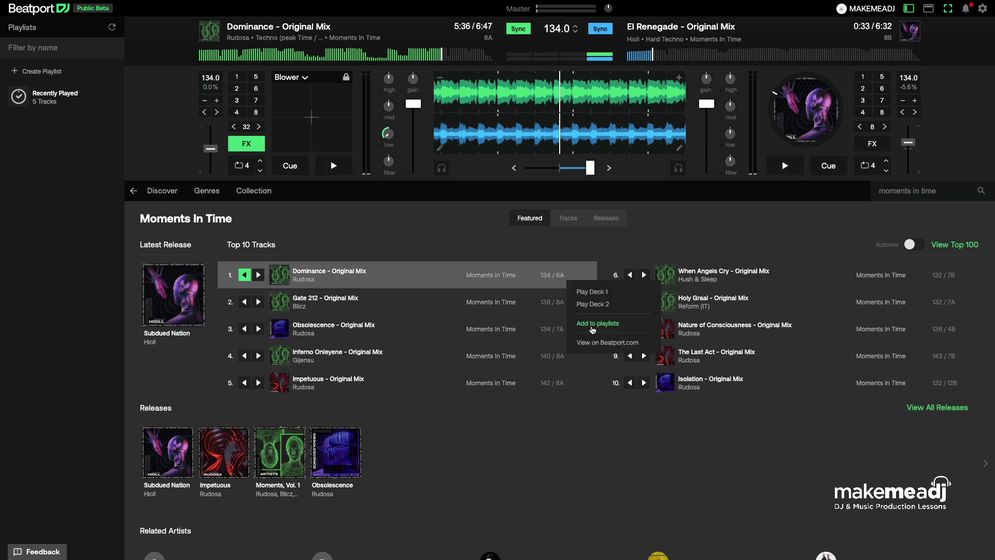
click(594, 324)
click(460, 196)
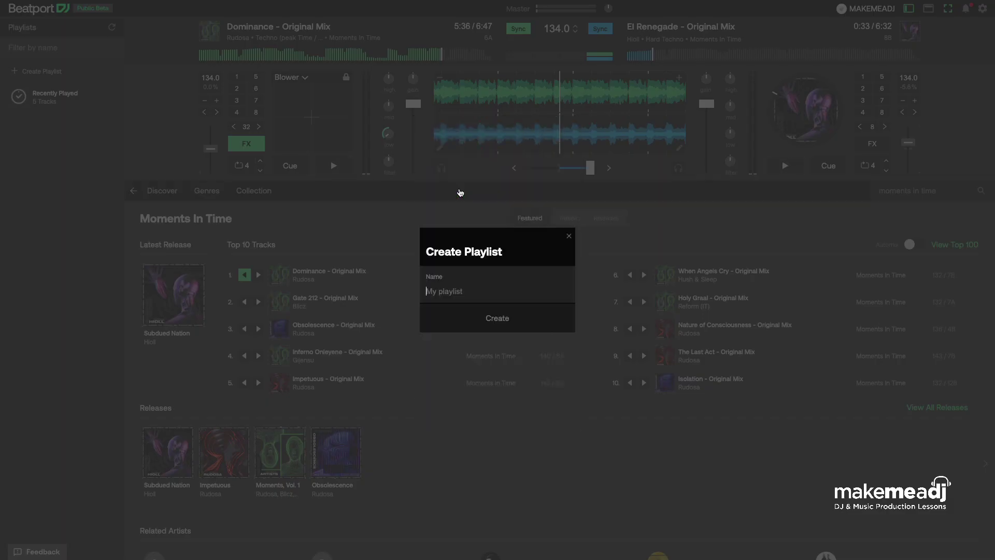
text(Moments In Time)
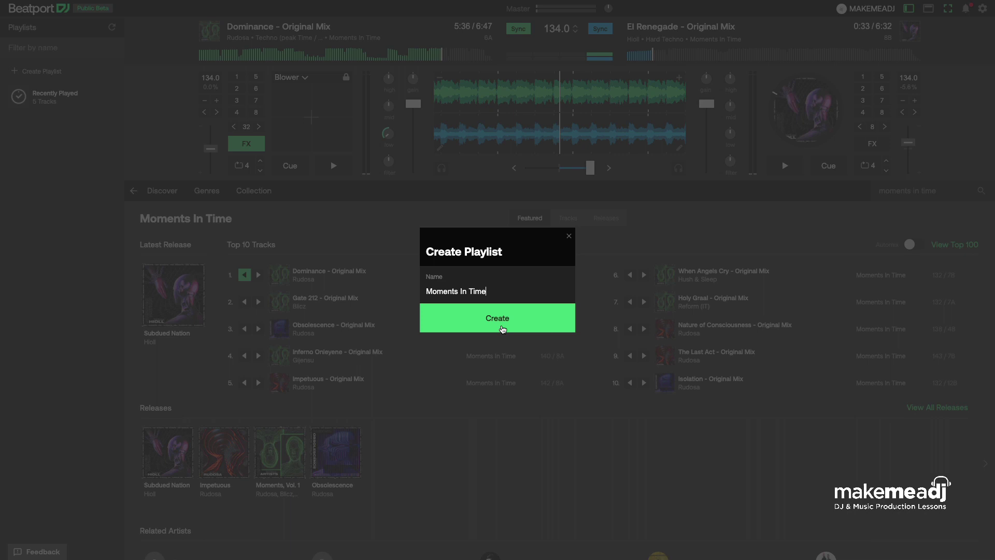
click(502, 329)
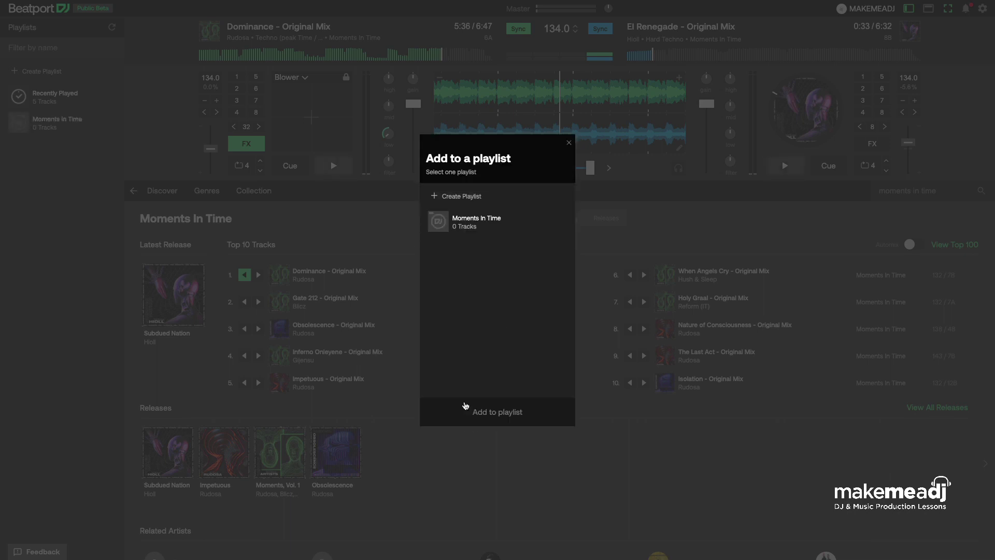
click(463, 214)
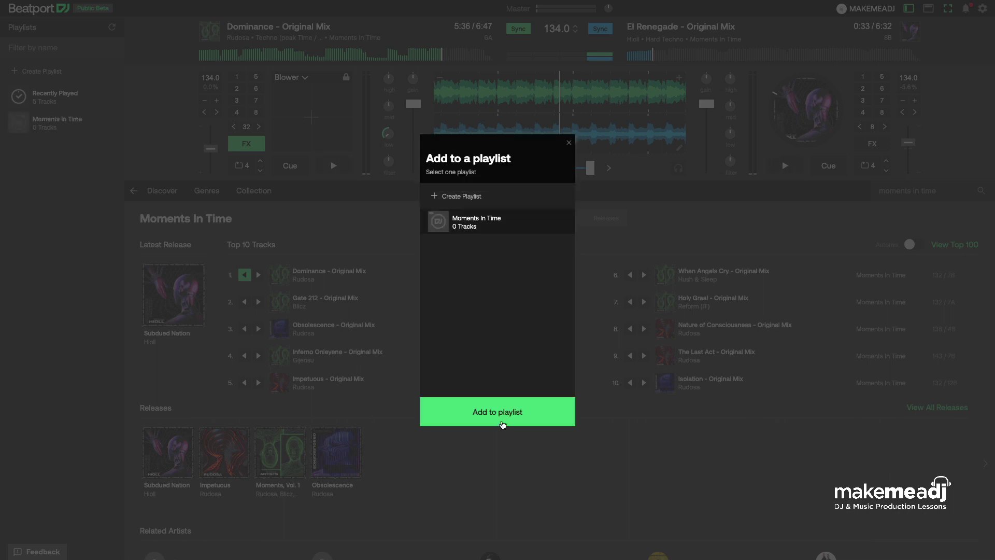
click(502, 422)
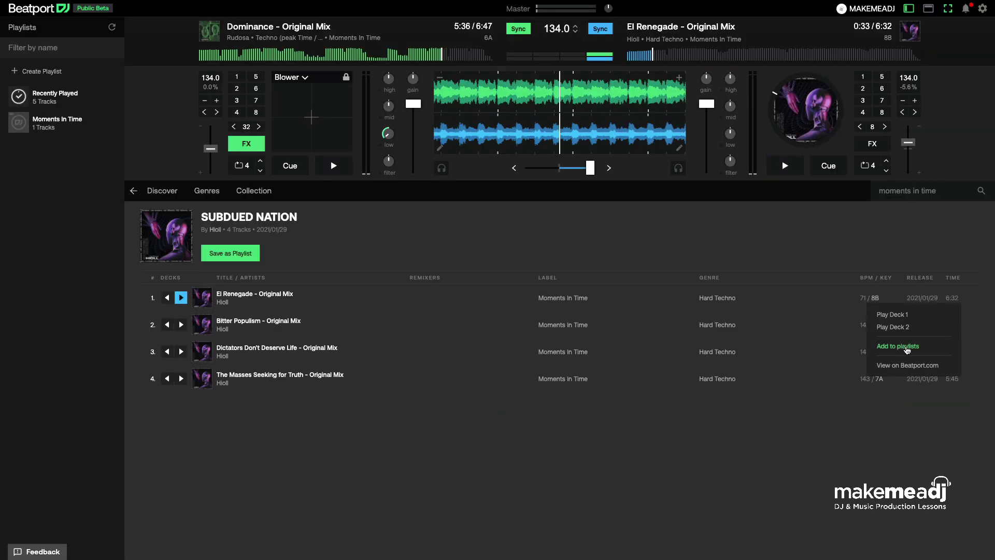
- Add El Renegade - Original Mix to the Moments In Time playlist and open that playlist
click(907, 345)
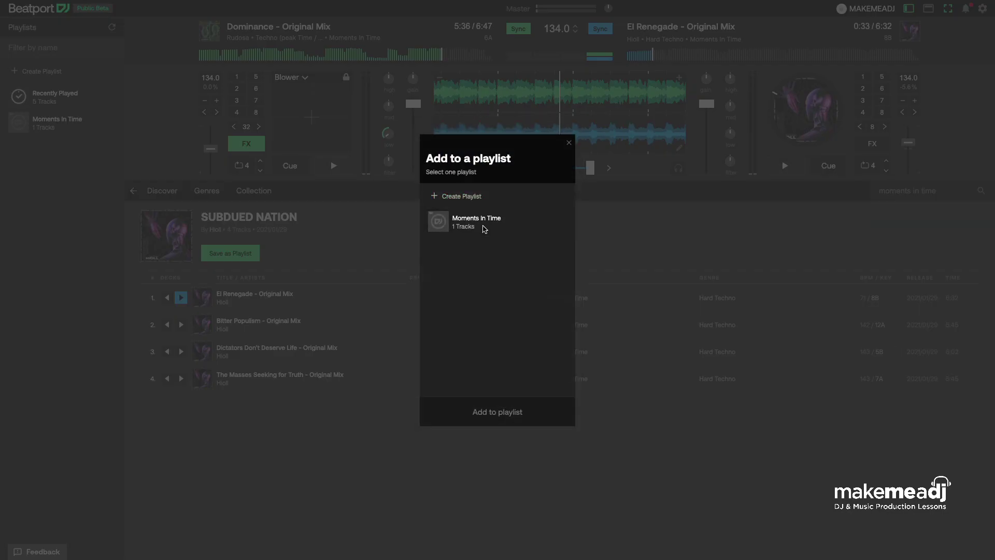
click(484, 228)
click(499, 418)
click(52, 130)
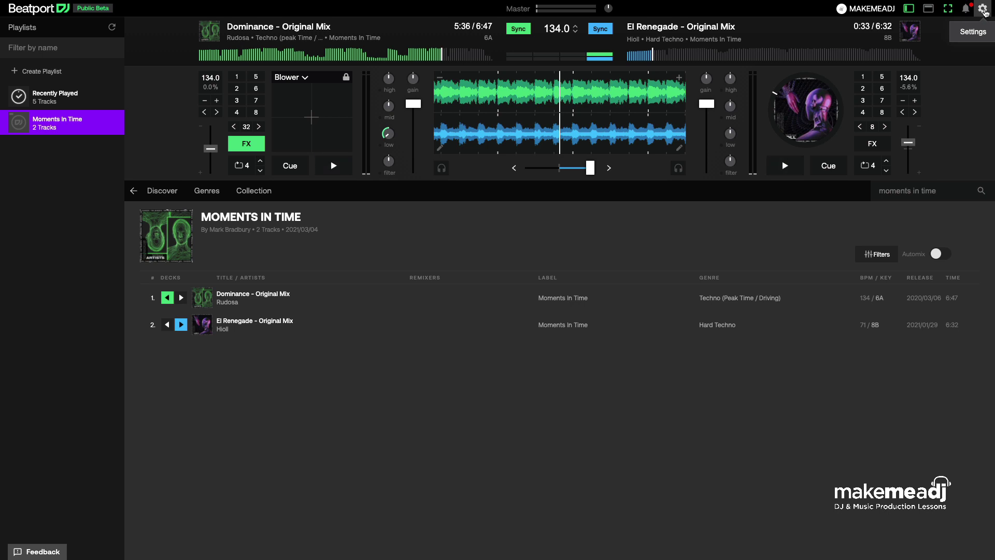
- Open the settings and review the player, audio and headphones options
click(984, 12)
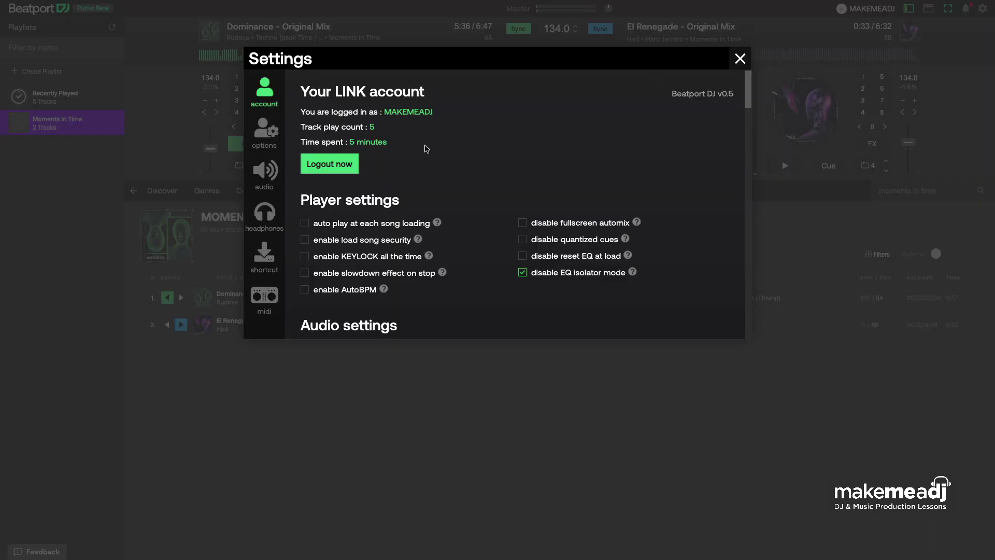
scroll(370, 219, down, 2)
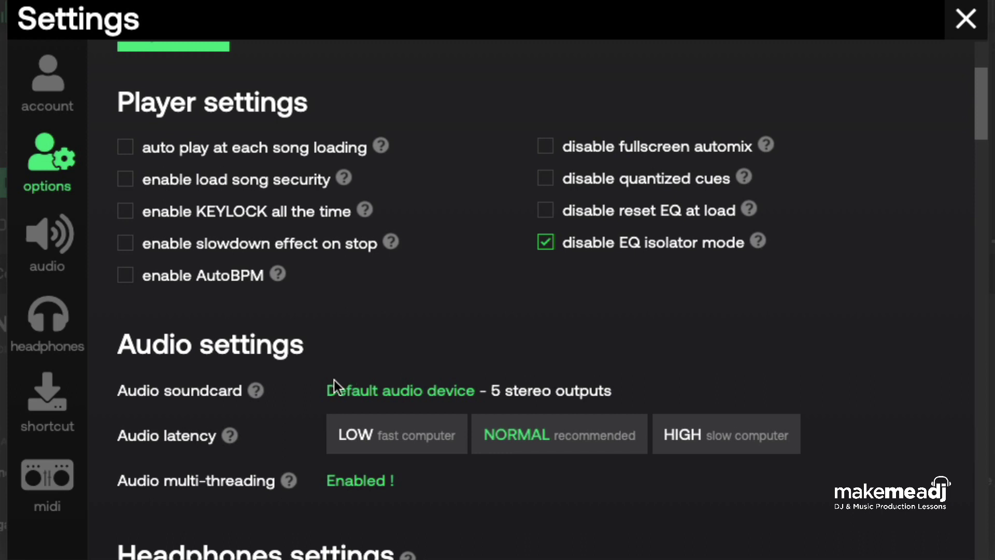
scroll(337, 379, down, 3)
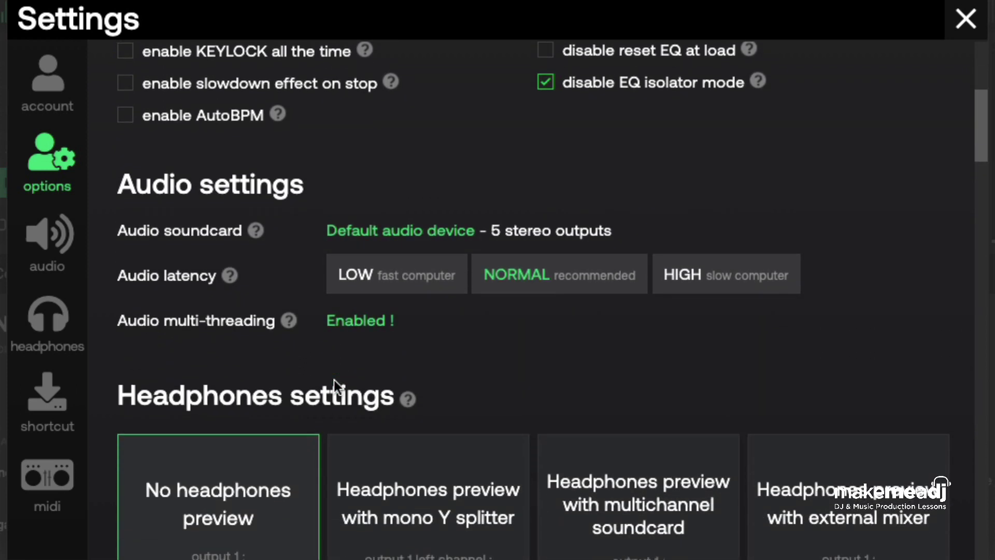
scroll(333, 381, down, 1)
scroll(334, 380, down, 4)
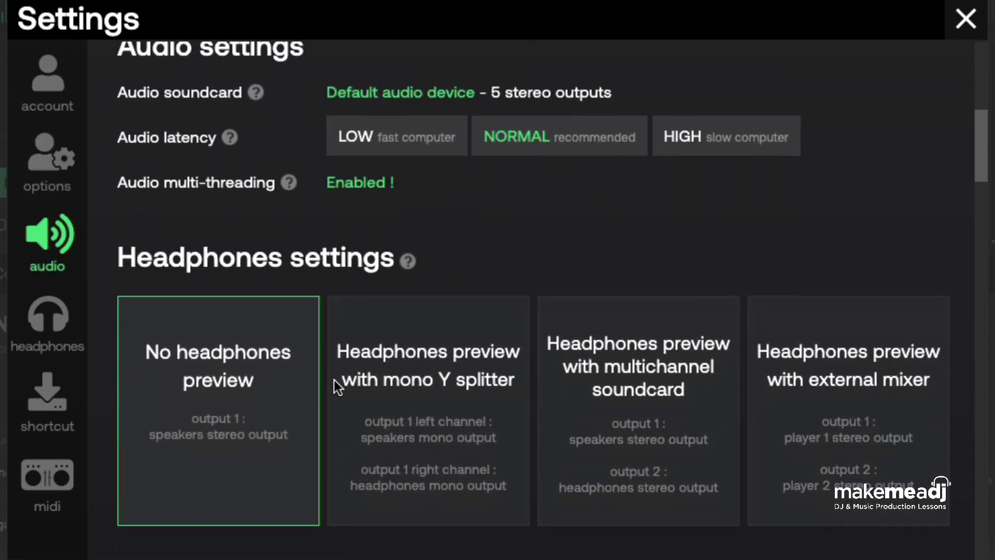
- Review the headphones preview options and the Beatport DJ shortcut section in the settings
scroll(334, 380, down, 1)
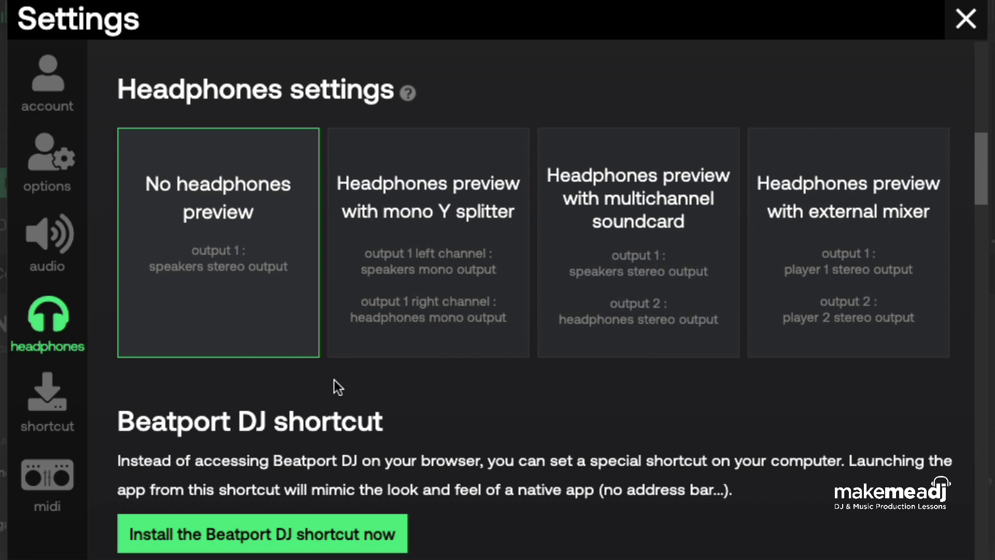
scroll(333, 380, down, 4)
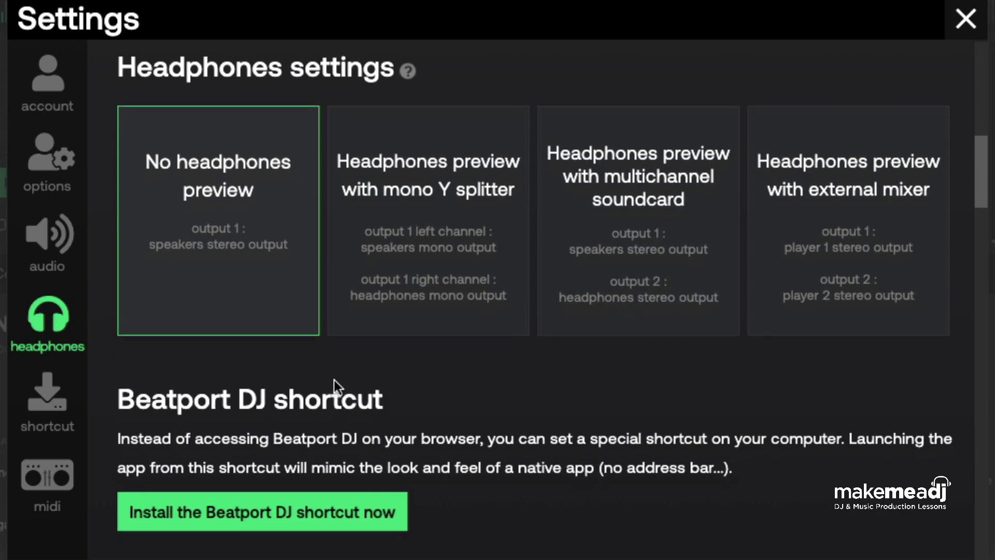
scroll(334, 380, down, 3)
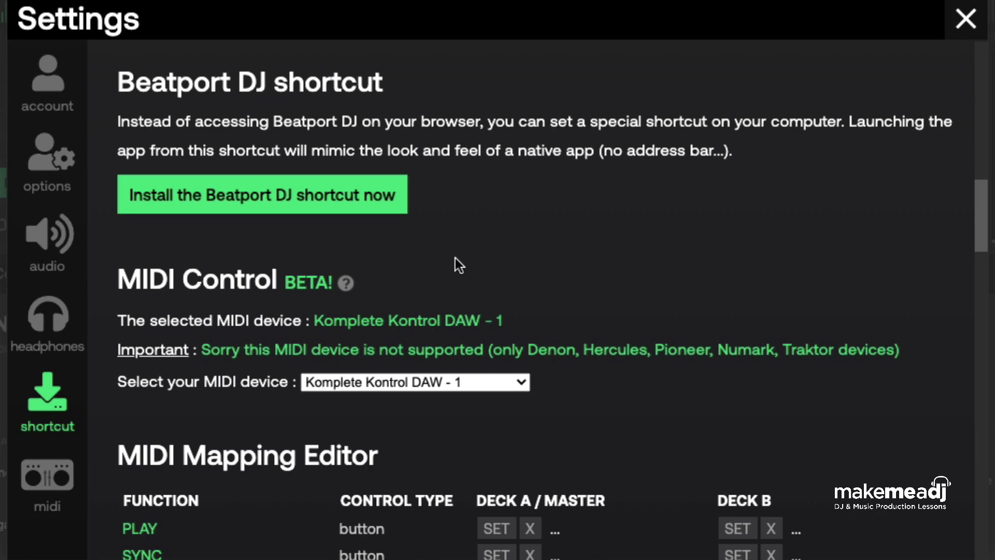
- Examine the MIDI device selection and the full MIDI Mapping Editor function list, then return to the account section
scroll(455, 257, down, 4)
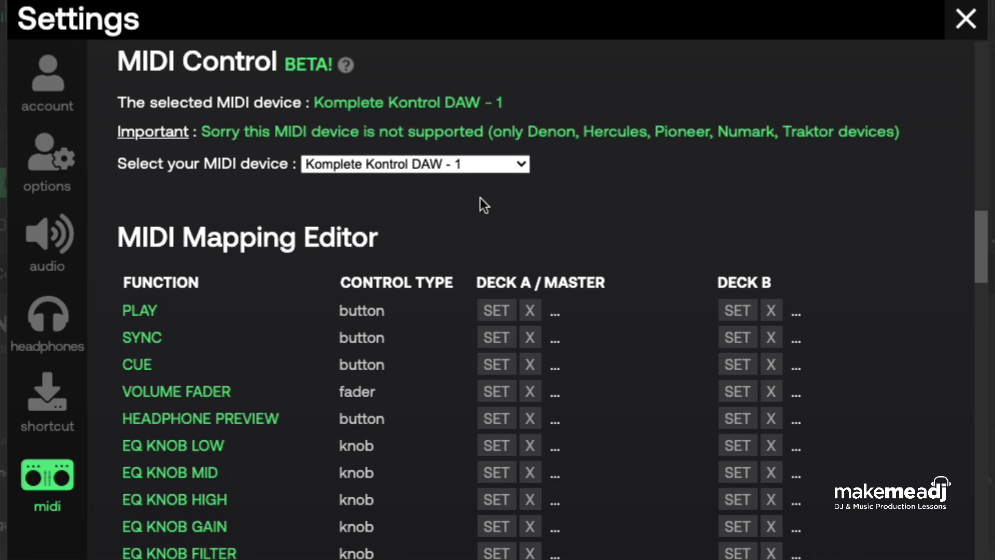
scroll(605, 274, down, 2)
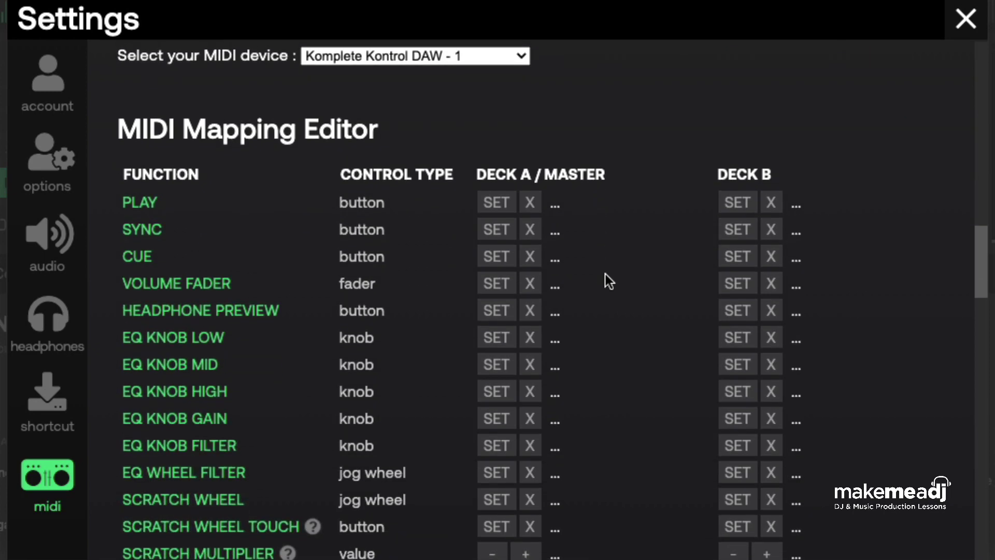
scroll(605, 274, down, 8)
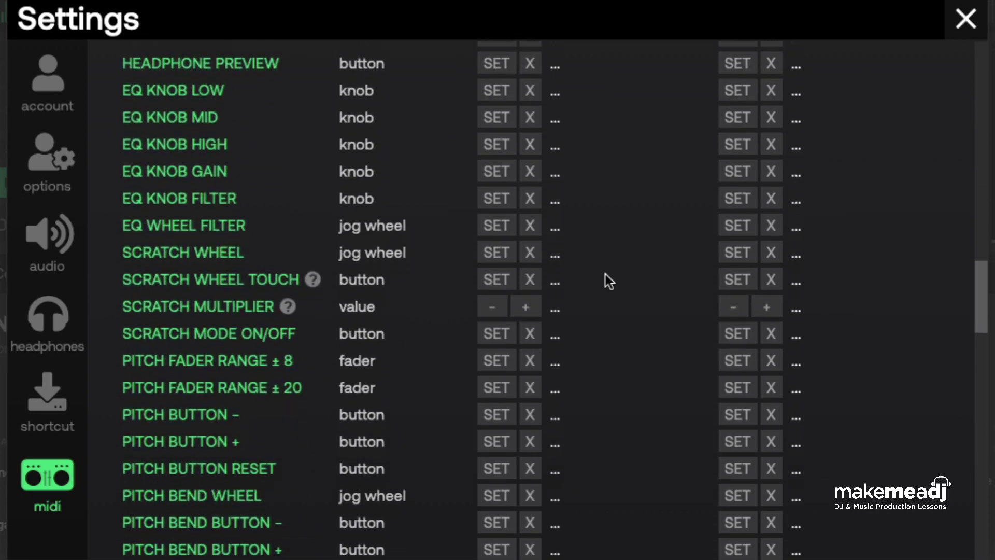
scroll(605, 275, down, 16)
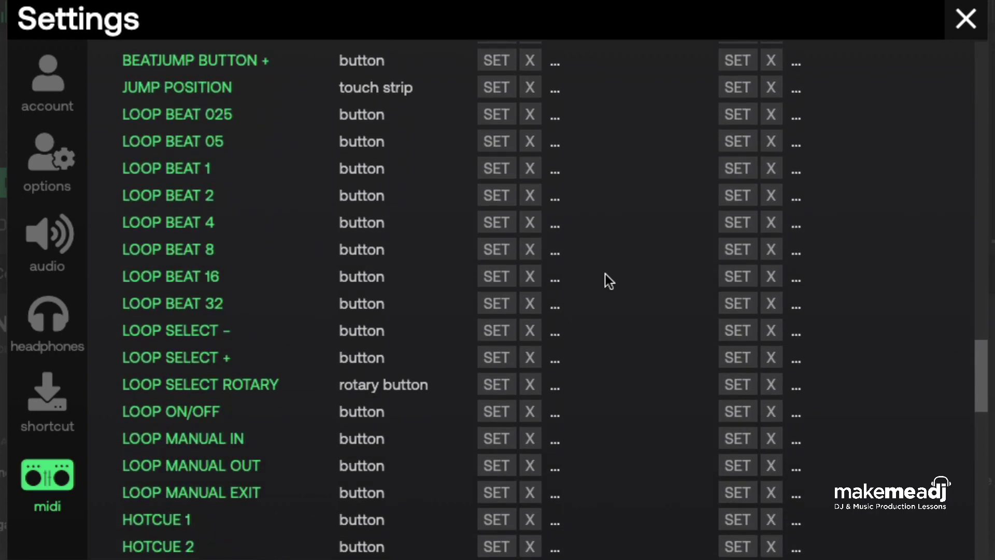
scroll(605, 273, down, 12)
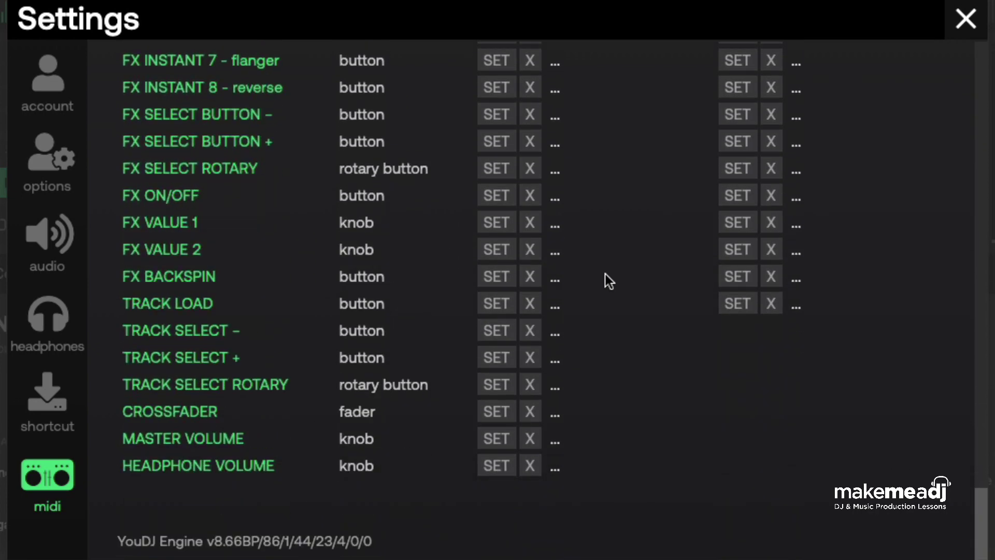
scroll(604, 273, up, 15)
scroll(604, 274, up, 20)
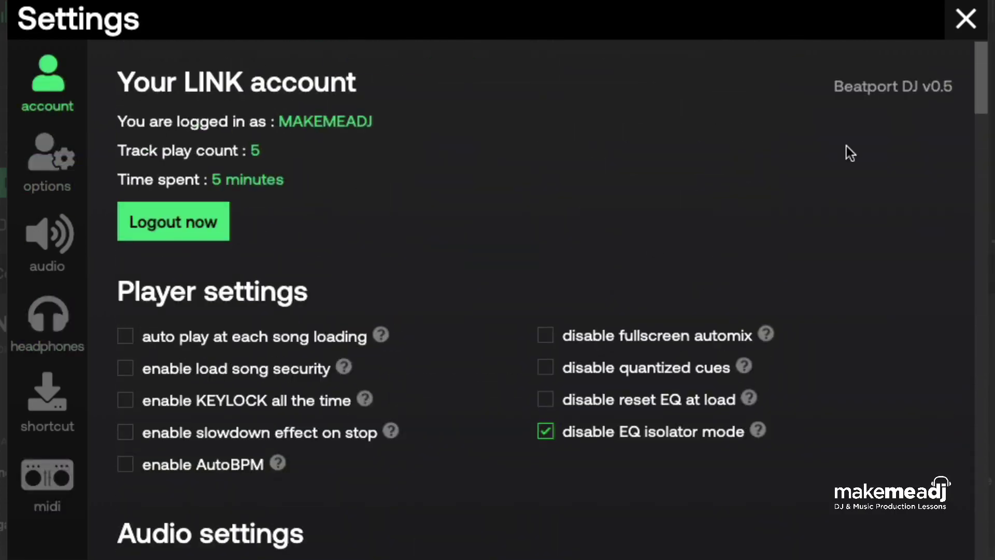
- Close the settings and open the Genres page
click(965, 19)
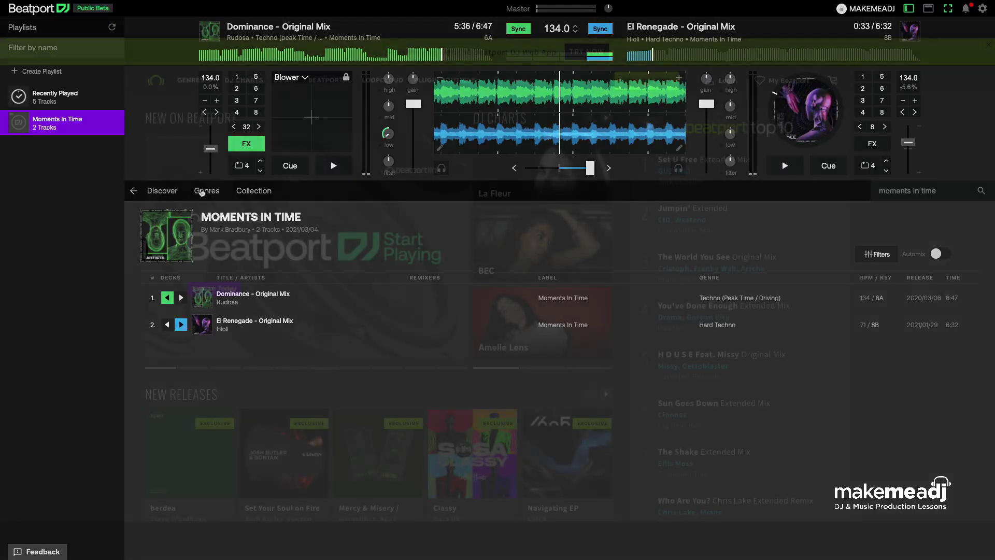
click(201, 192)
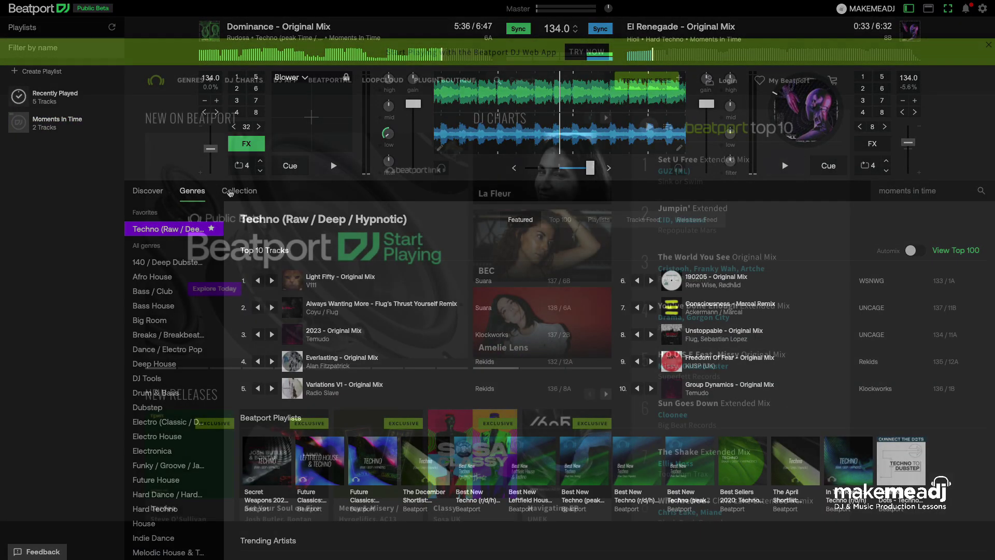